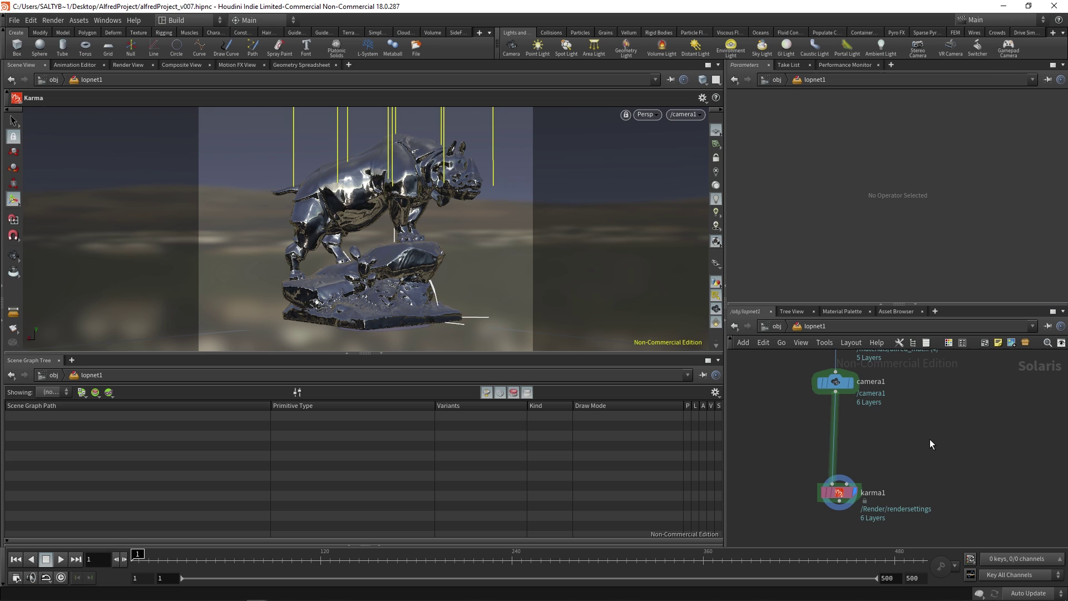
Add a Light Mixer node and insert it into the wire between camera1 and karma1.
key("Tab")
type("mix")
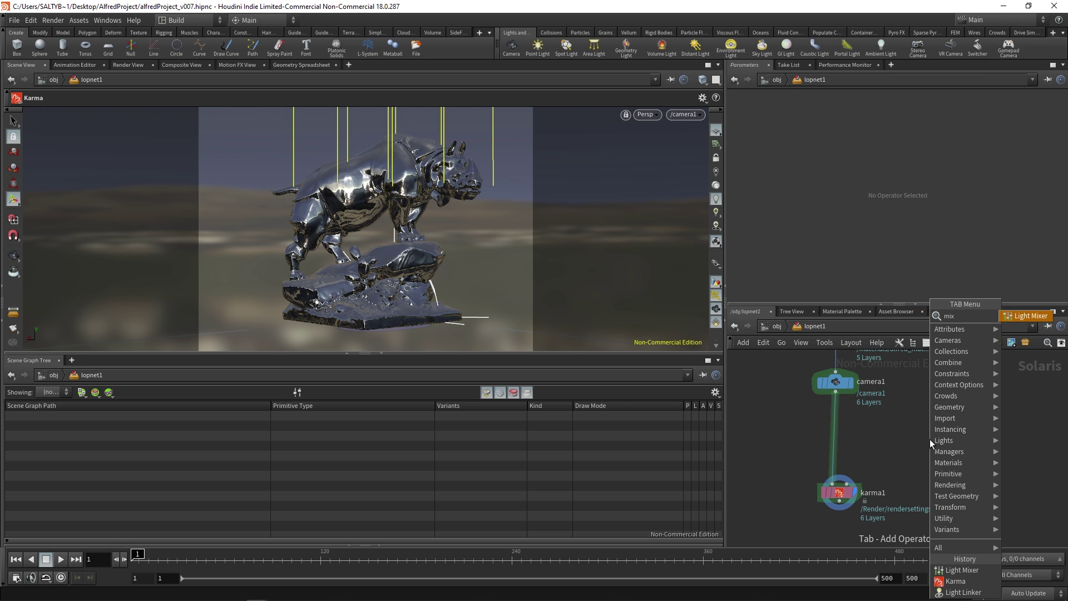
key("Return")
left_click(929, 439)
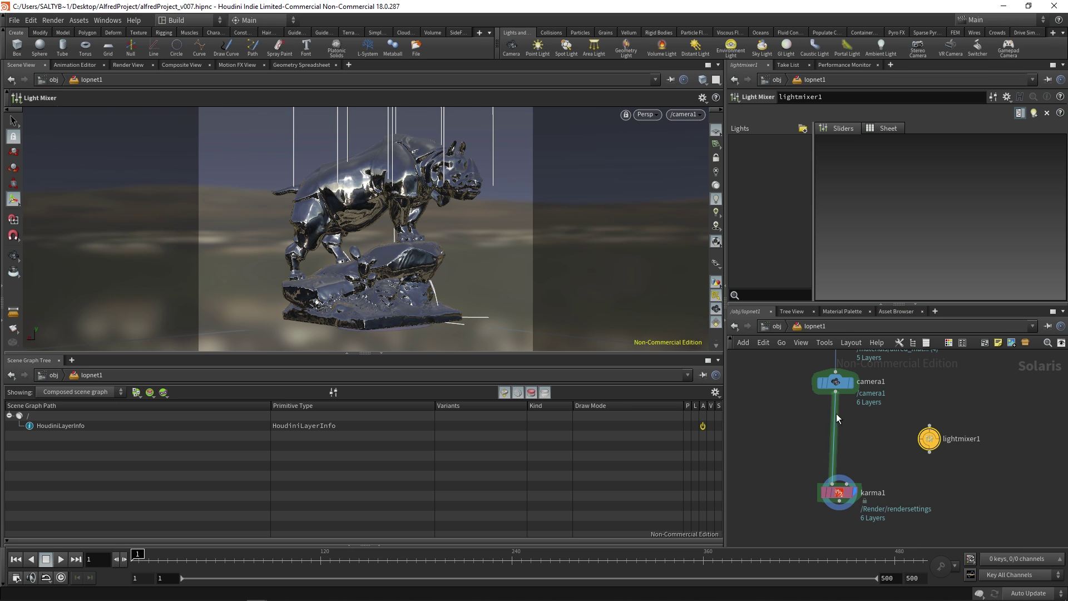
left_click_drag(943, 438, 849, 443)
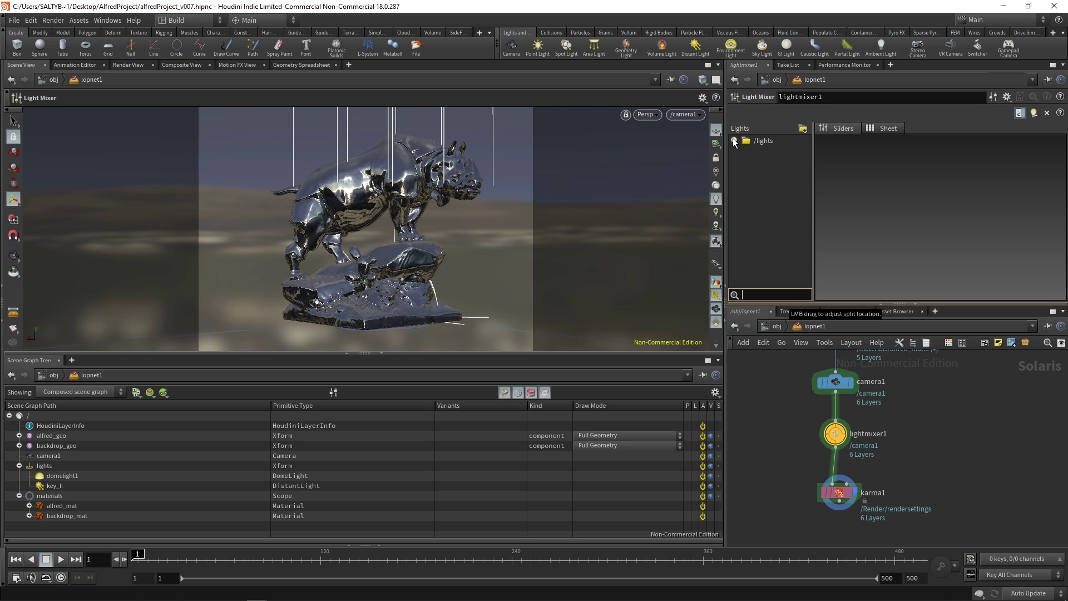
Expand the /lights group and add domelight1 and key_li to the light mixer's sliders.
left_click(734, 141)
left_click(773, 151)
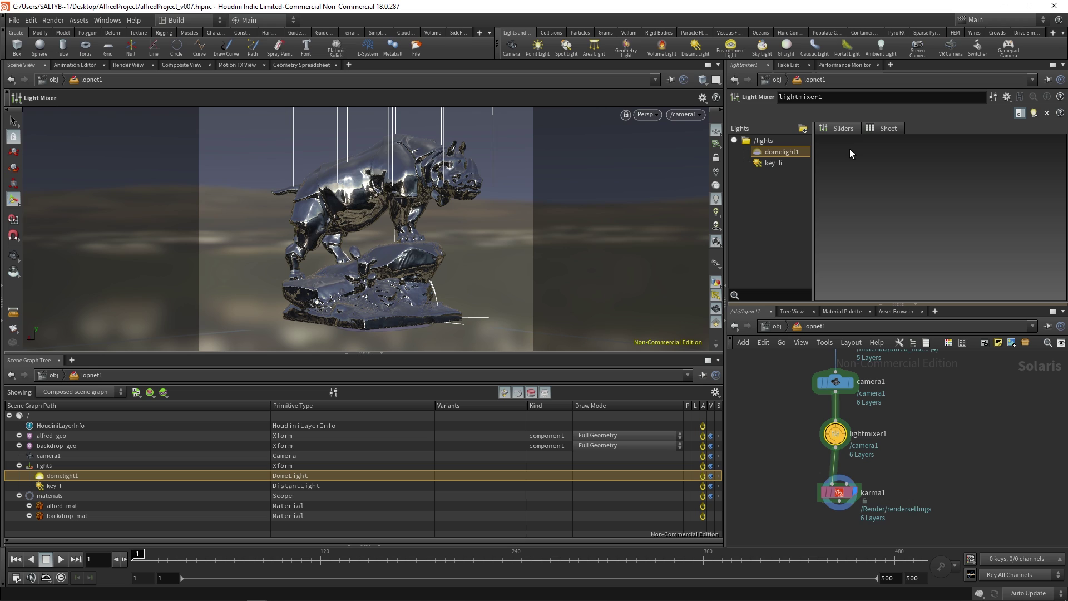
left_click_drag(898, 159, 895, 161)
left_click_drag(773, 163, 883, 193)
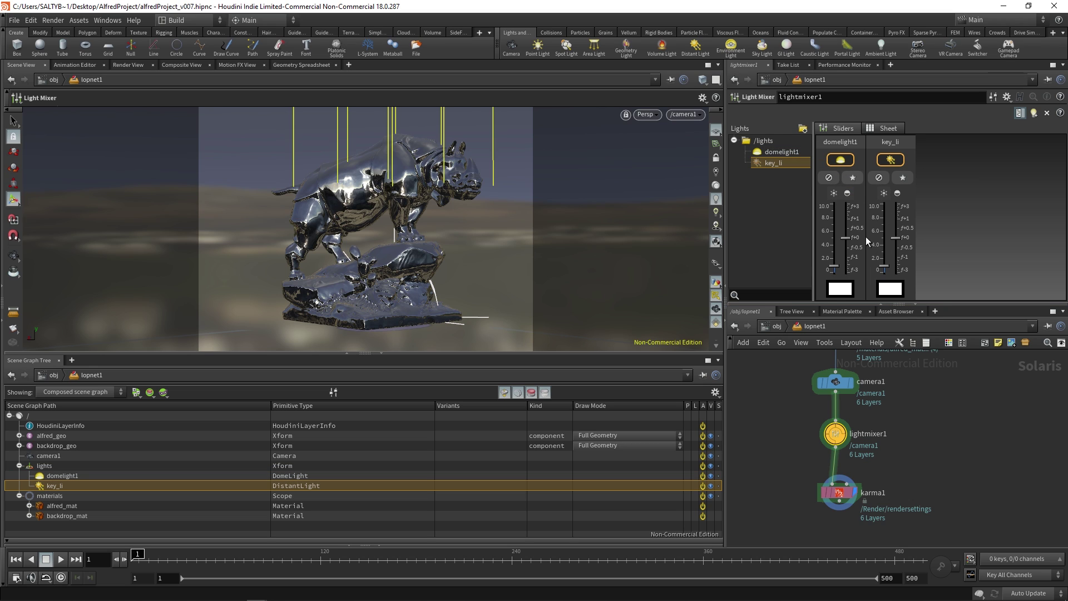
Raise domelight1's exposure slightly above f+0 and give the light a warm yellow blackbody colour.
left_click_drag(849, 240, 834, 270)
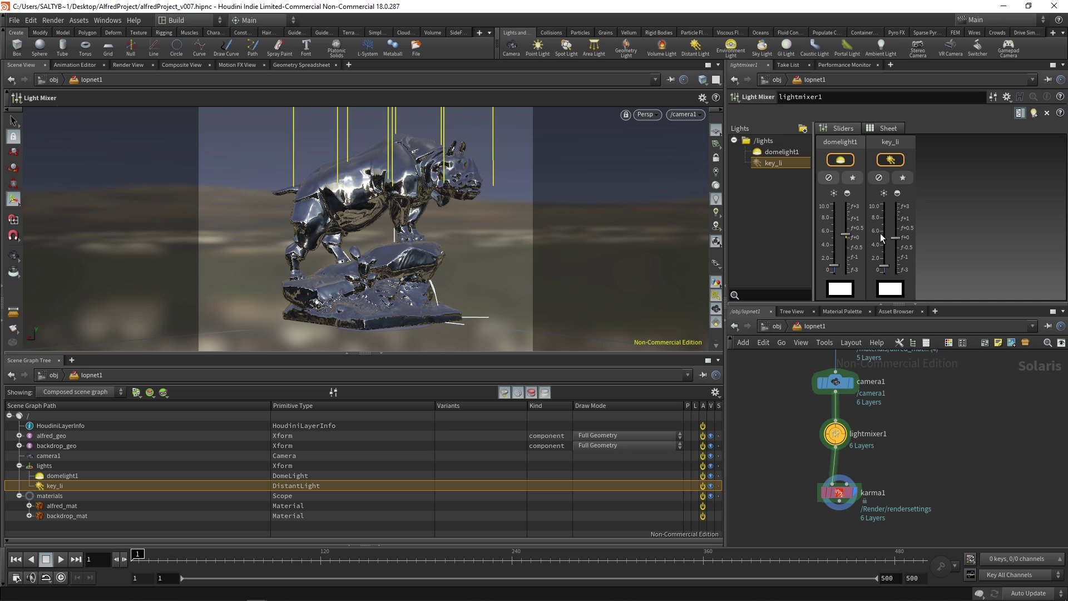
left_click(840, 291)
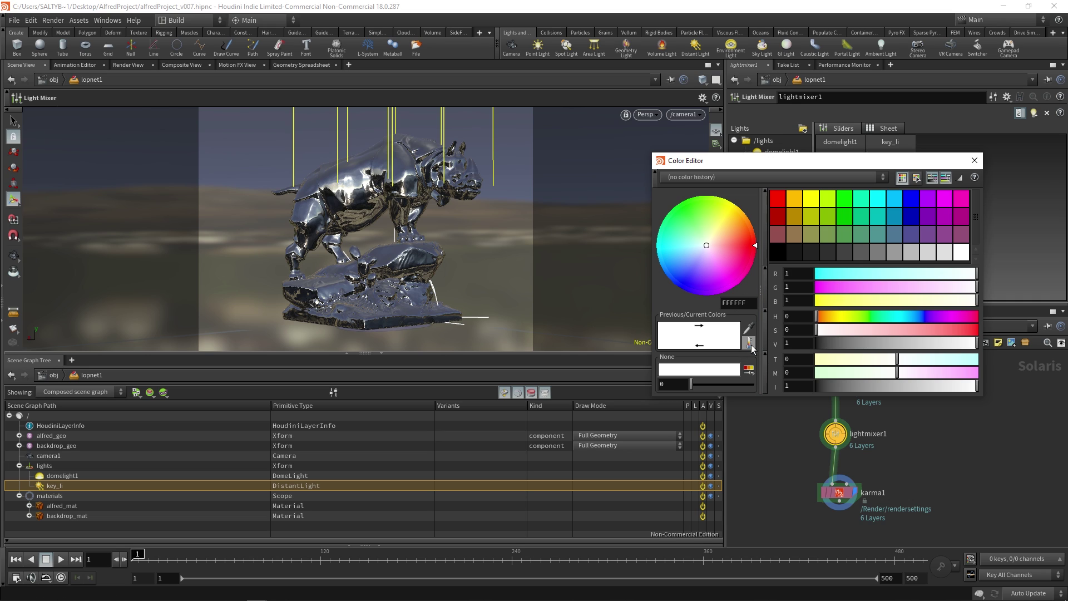
left_click(749, 343)
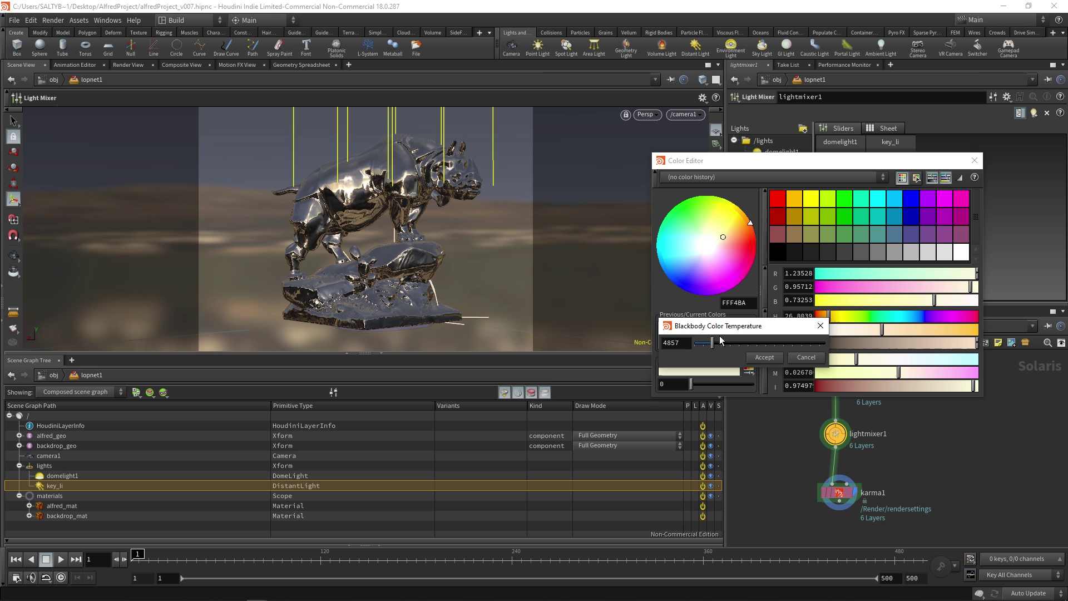
left_click_drag(712, 342, 708, 345)
left_click(763, 358)
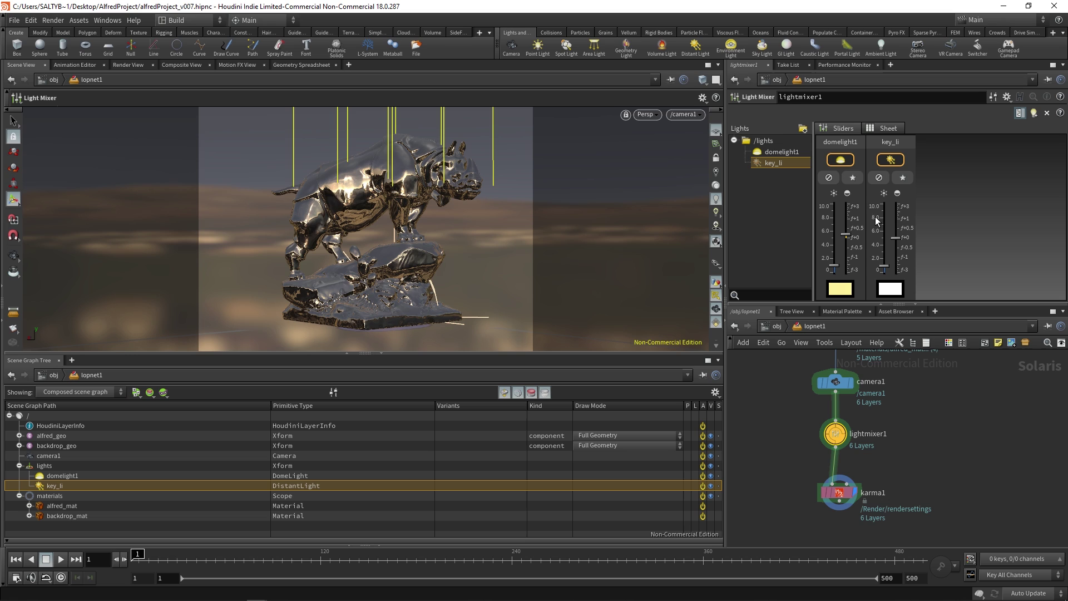
Mute domelight1 in the light mixer and undo the mute.
left_click(828, 178)
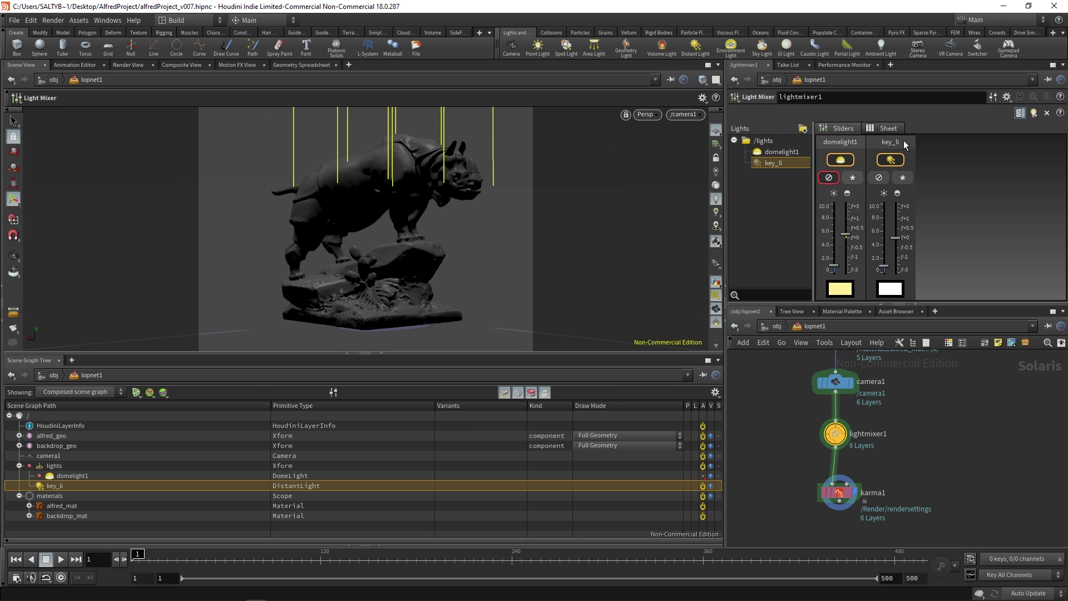
key("ctrl+z")
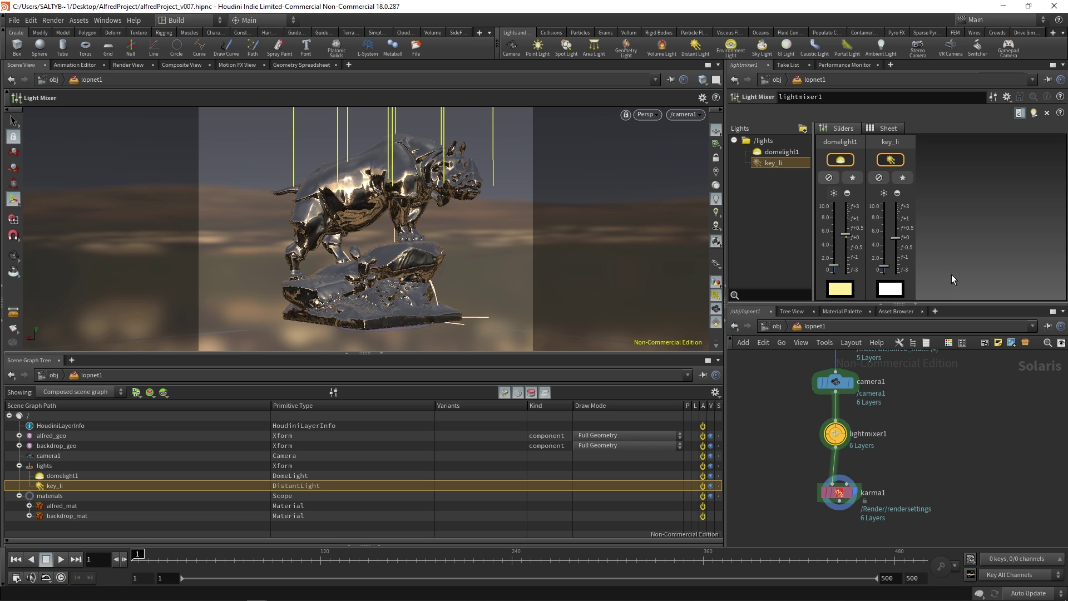
Change domelight1's blackbody temperature to a paler warm colour, FFF3B5, and close the colour editor.
left_click(840, 289)
left_click(749, 341)
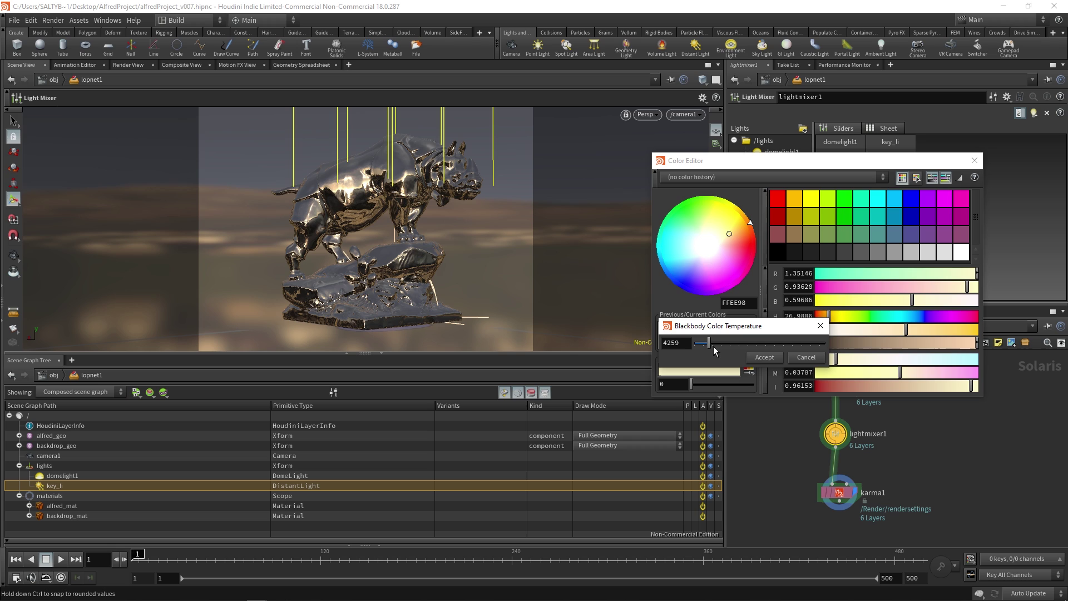
left_click(713, 344)
left_click_drag(714, 347, 717, 348)
left_click(764, 357)
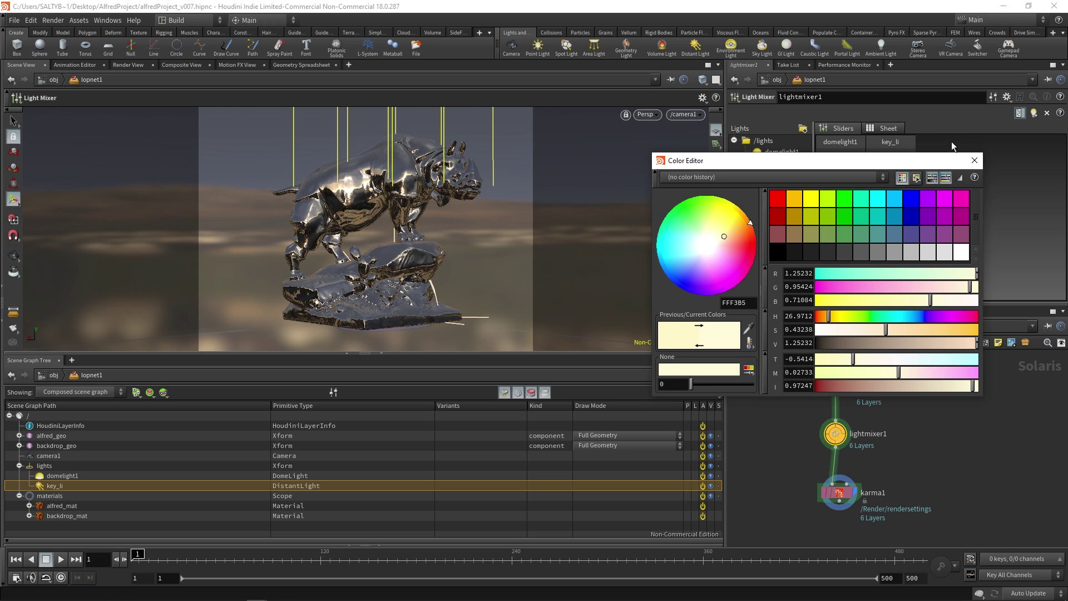
left_click(974, 160)
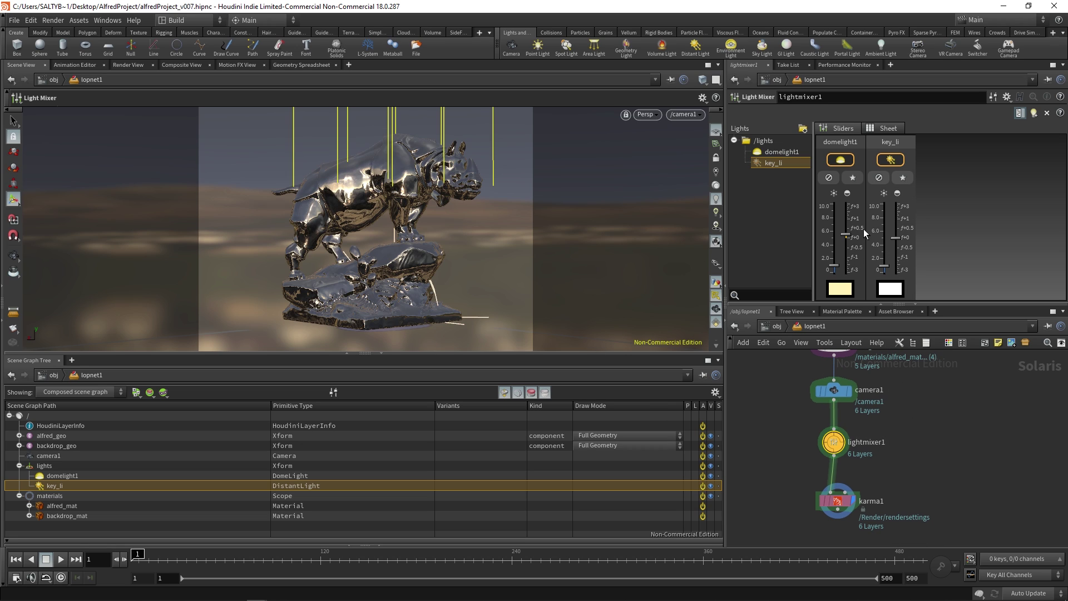
Nudge domelight1's exposure up slightly and switch the viewport renderer to Karma.
mouse_move(847, 238)
left_click_drag(848, 238, 846, 236)
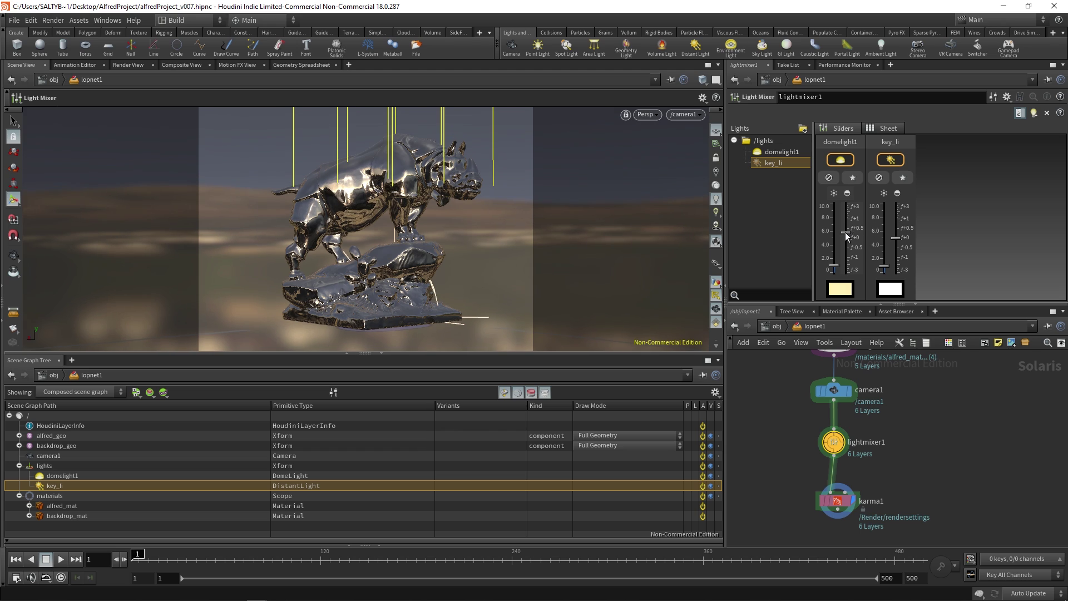
left_click(646, 114)
left_click(662, 166)
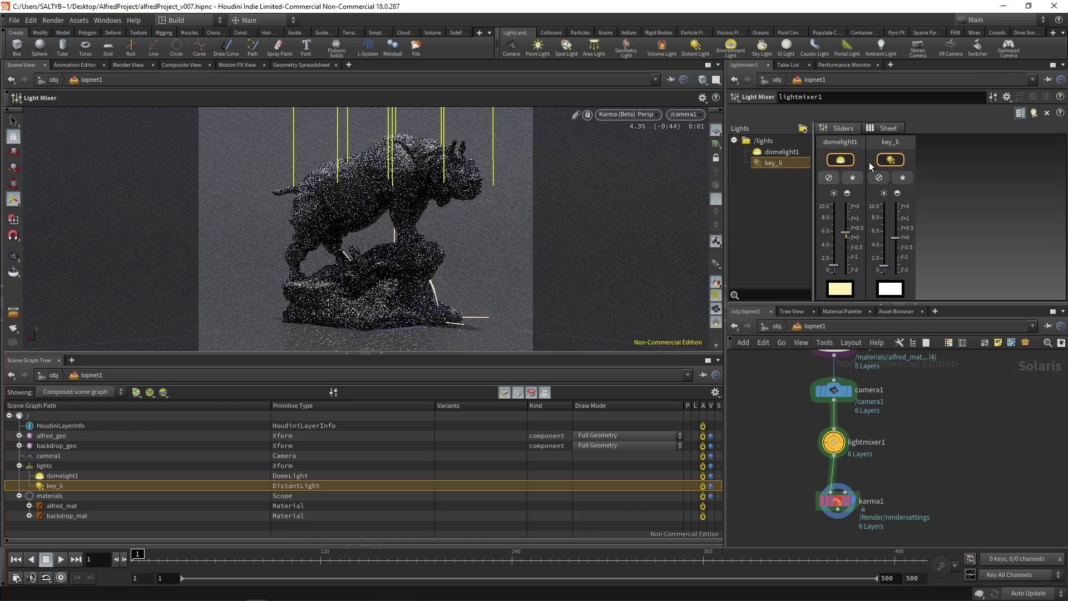
Solo key_li, raise its exposure to between f+1 and f+3, and turn the solo off.
left_click(902, 178)
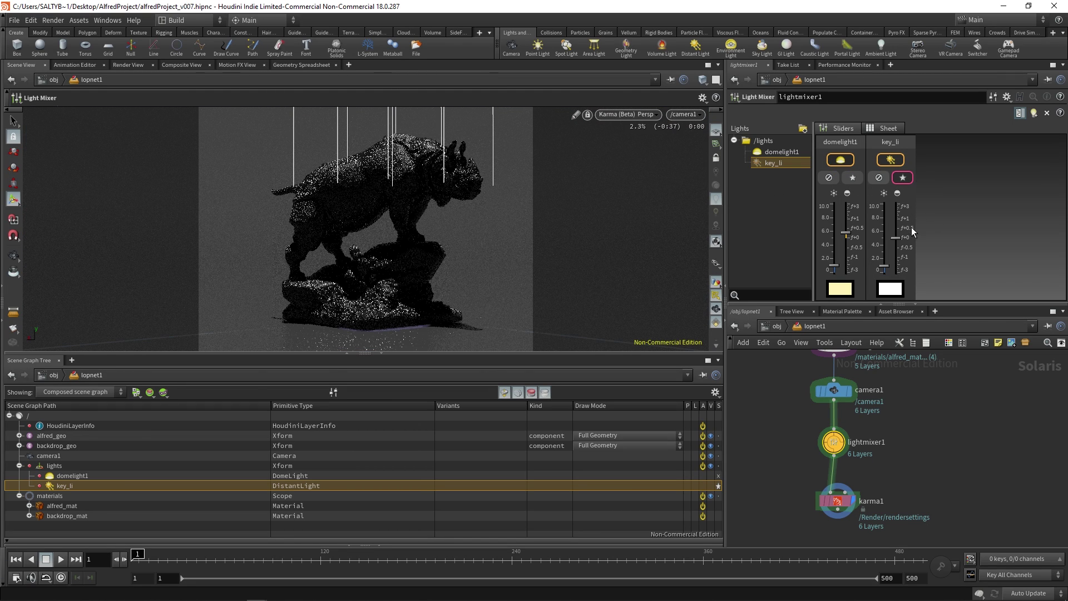
left_click_drag(896, 238, 896, 216)
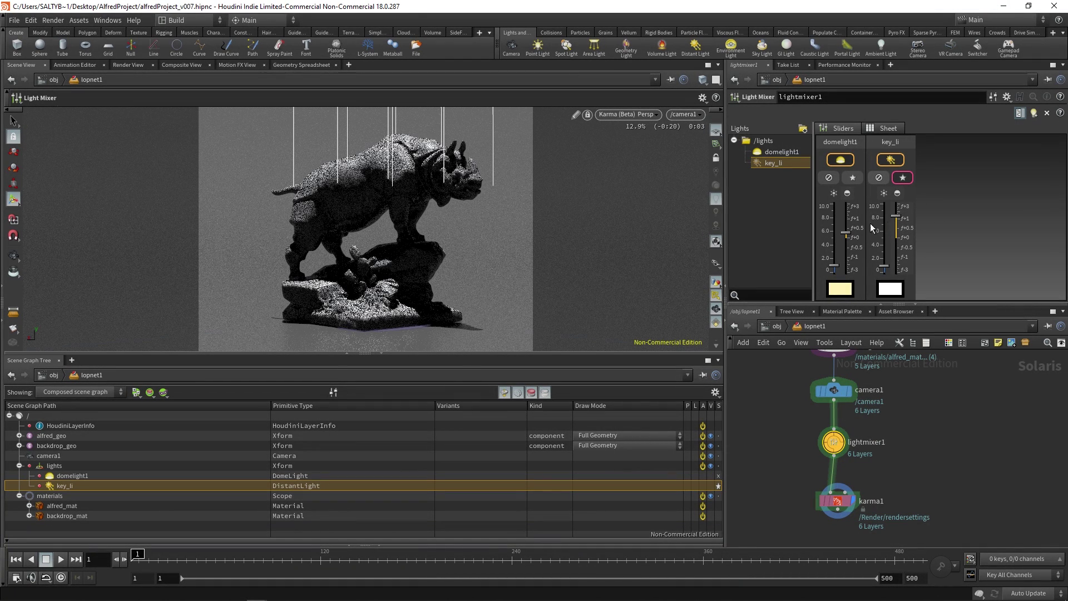
left_click_drag(897, 216, 896, 212)
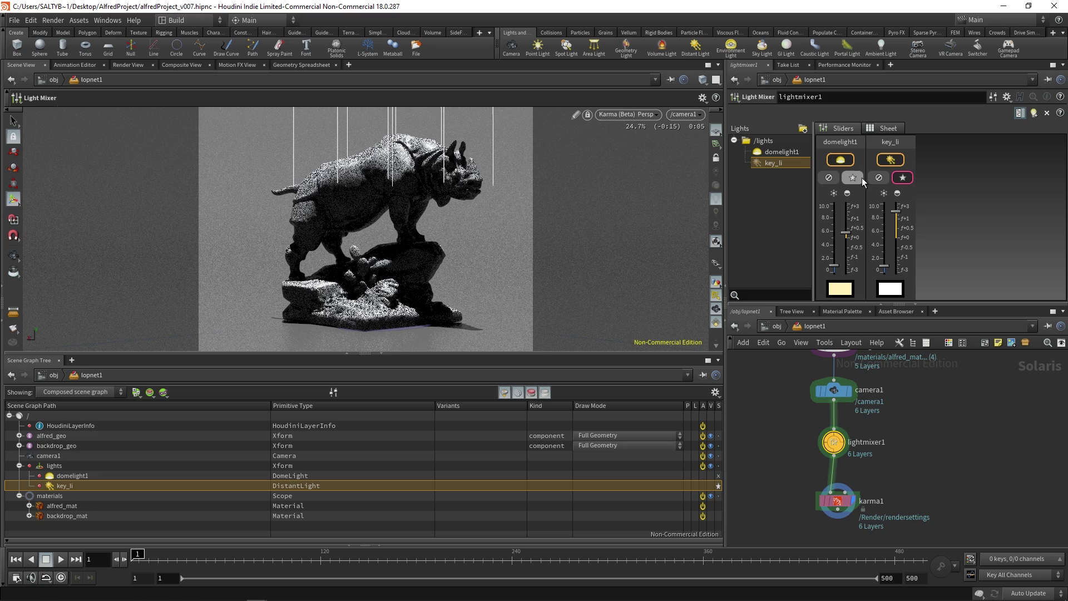
left_click(902, 177)
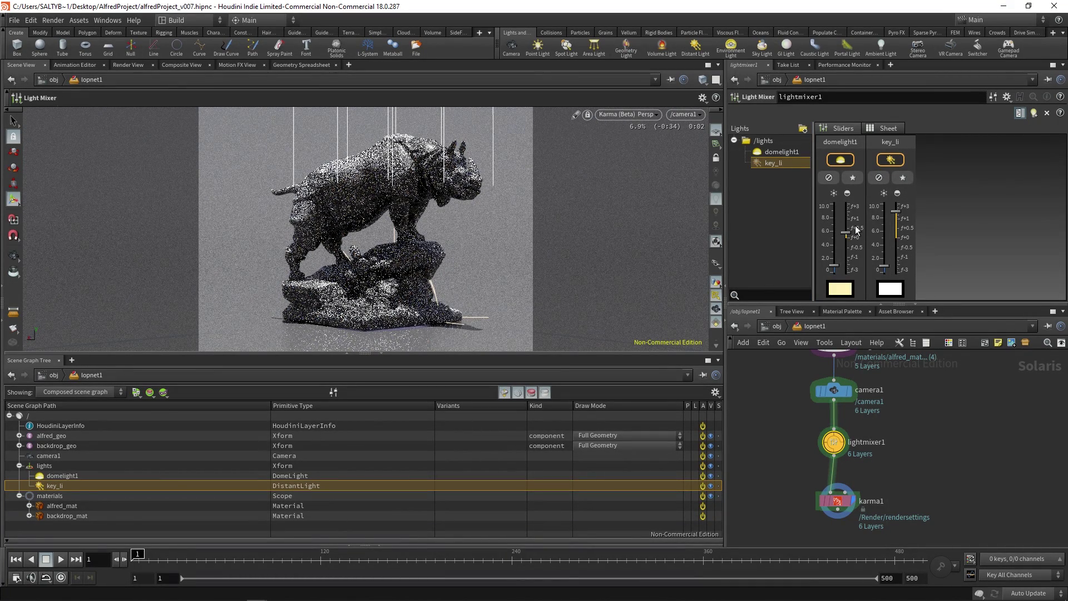
Lower domelight1's exposure to below f-0.5, soloing the light to judge its contribution.
left_click_drag(849, 239, 848, 253)
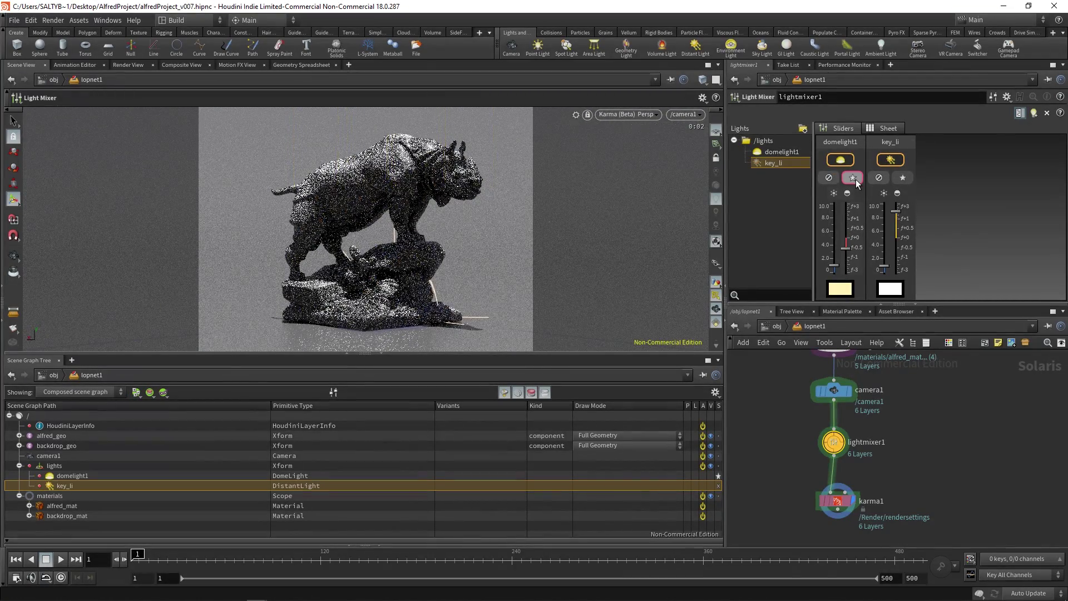
left_click(853, 178)
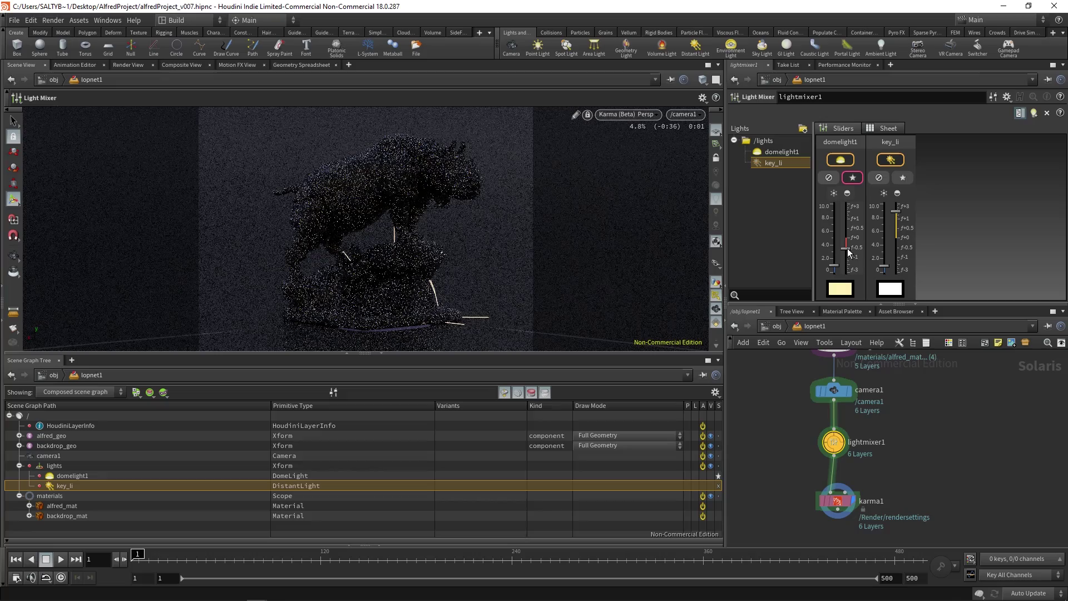
left_click_drag(849, 250, 847, 262)
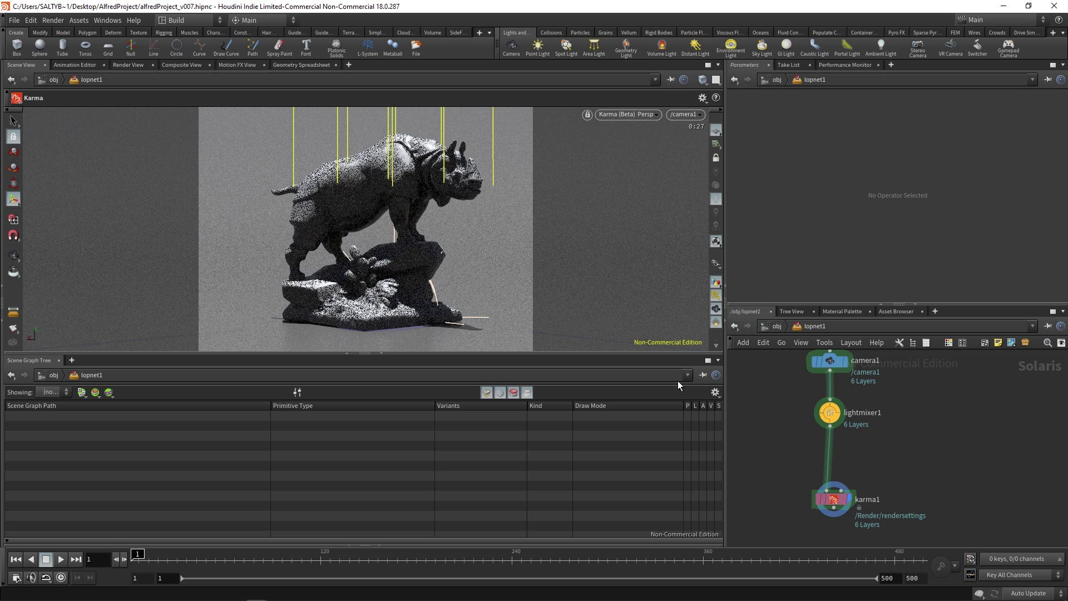
Insert a Light Linker node between lightmixer1 and karma1 and expand its lights and geometry hierarchies.
key("Tab")
type("light l")
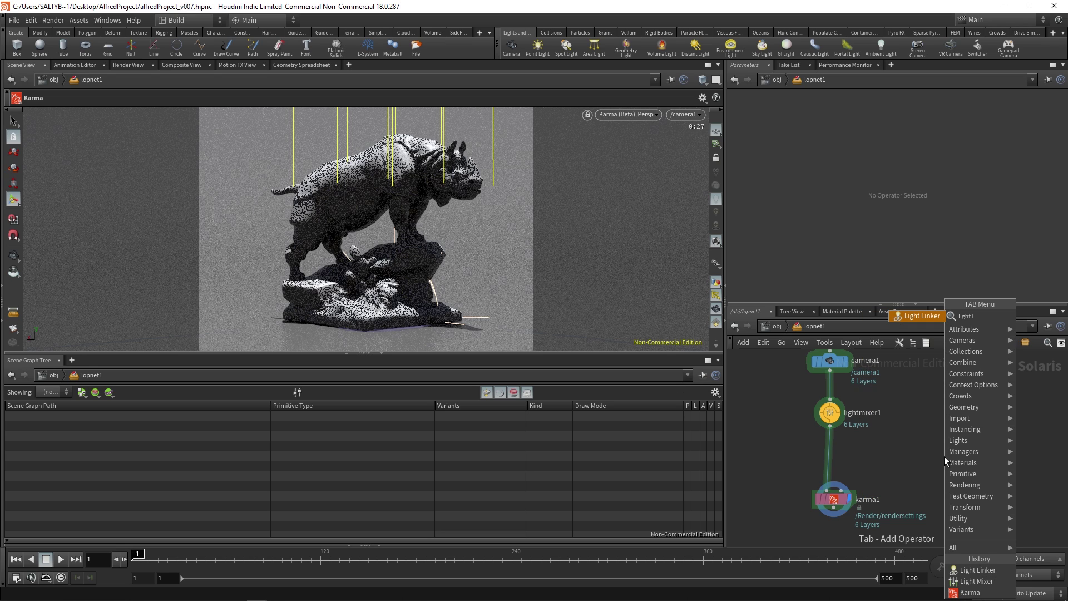
key("Return")
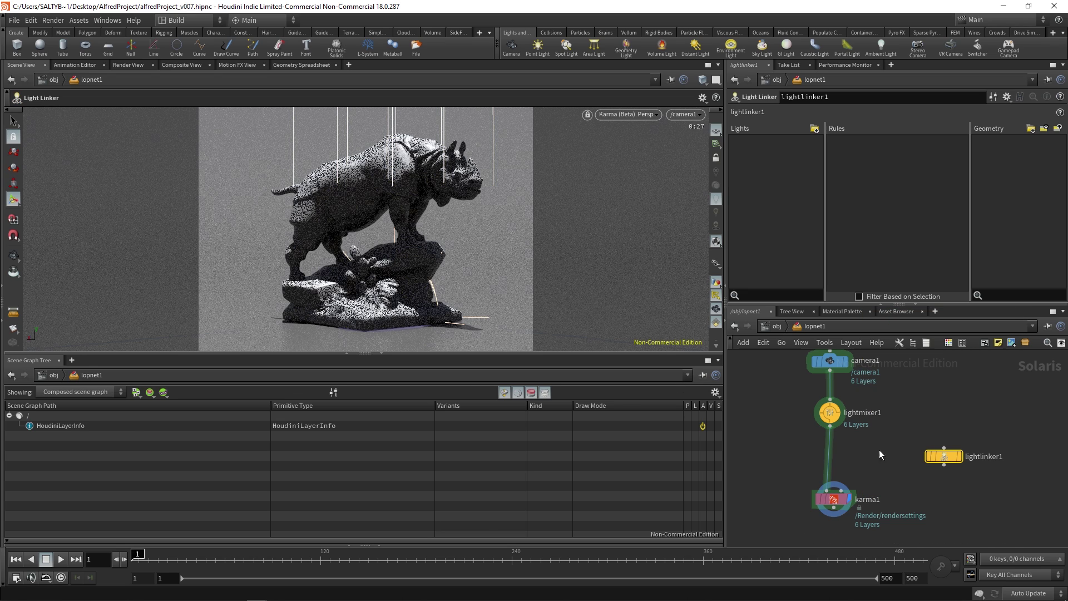
left_click(840, 457)
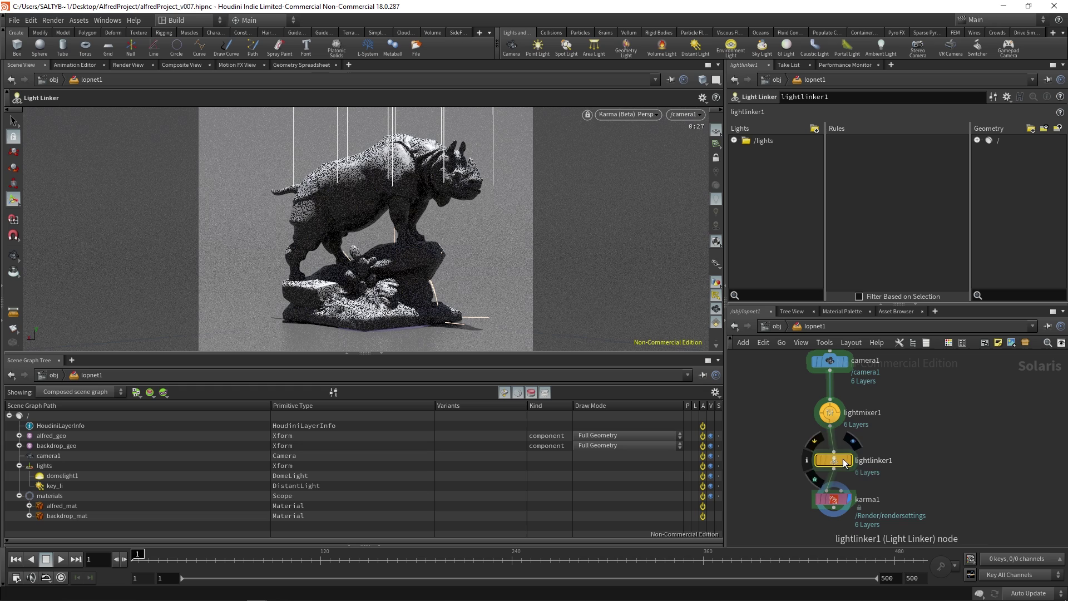
left_click_drag(833, 459, 823, 461)
left_click(734, 141)
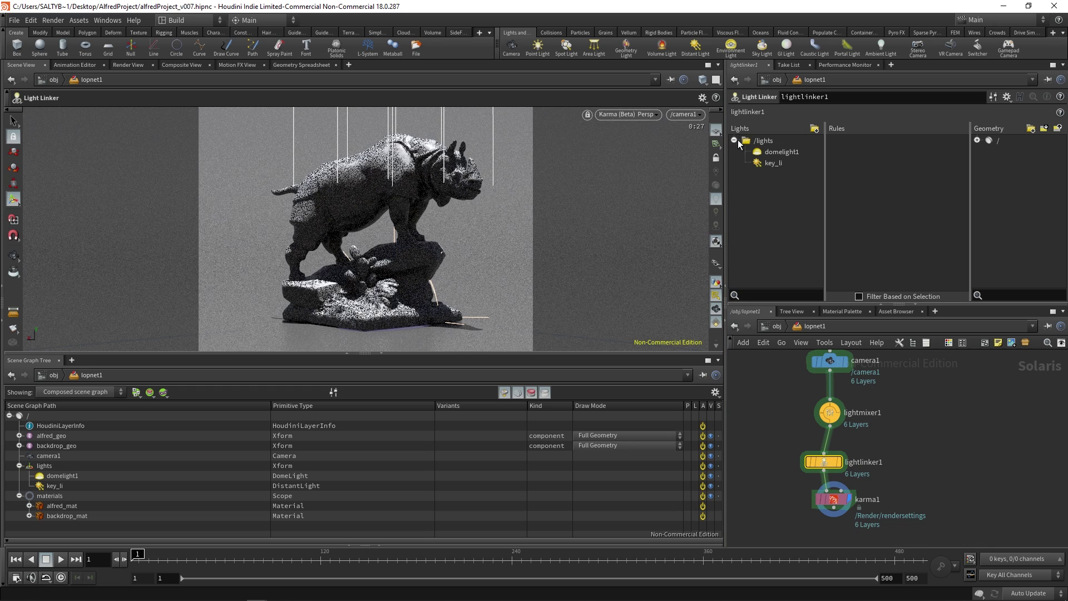
left_click(976, 140)
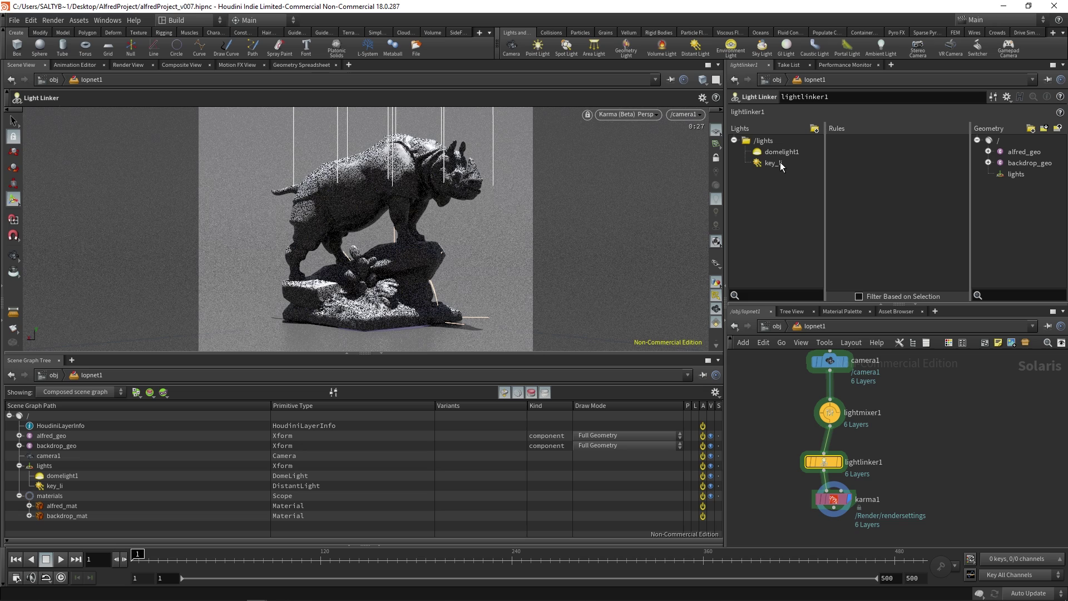
Create a light-linking rule for key_li that excludes /backdrop_geo, and delete that rule.
left_click_drag(769, 166, 880, 168)
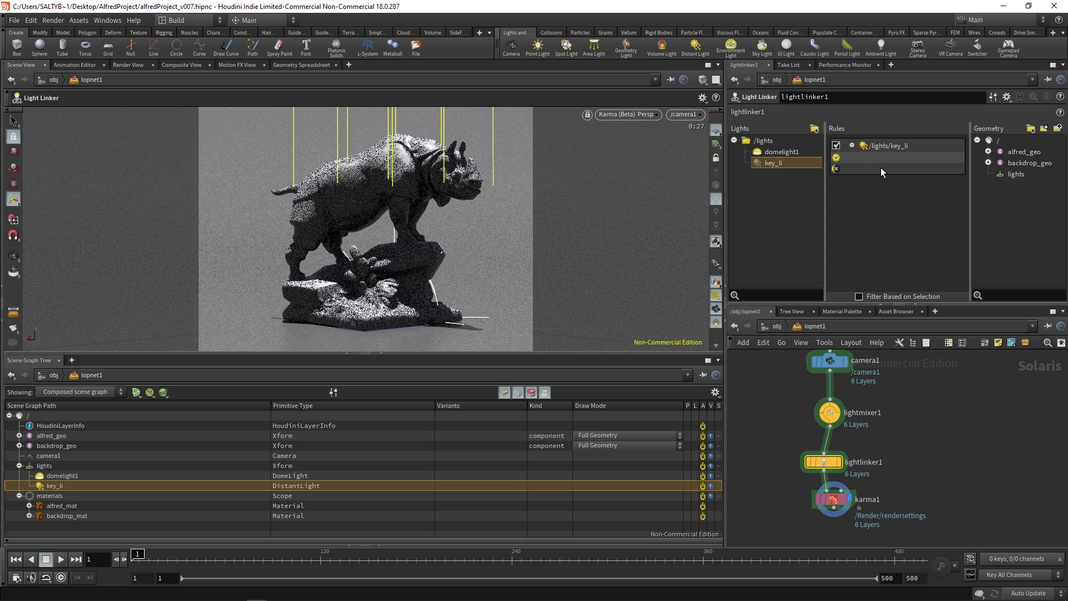
left_click_drag(1036, 162, 884, 171)
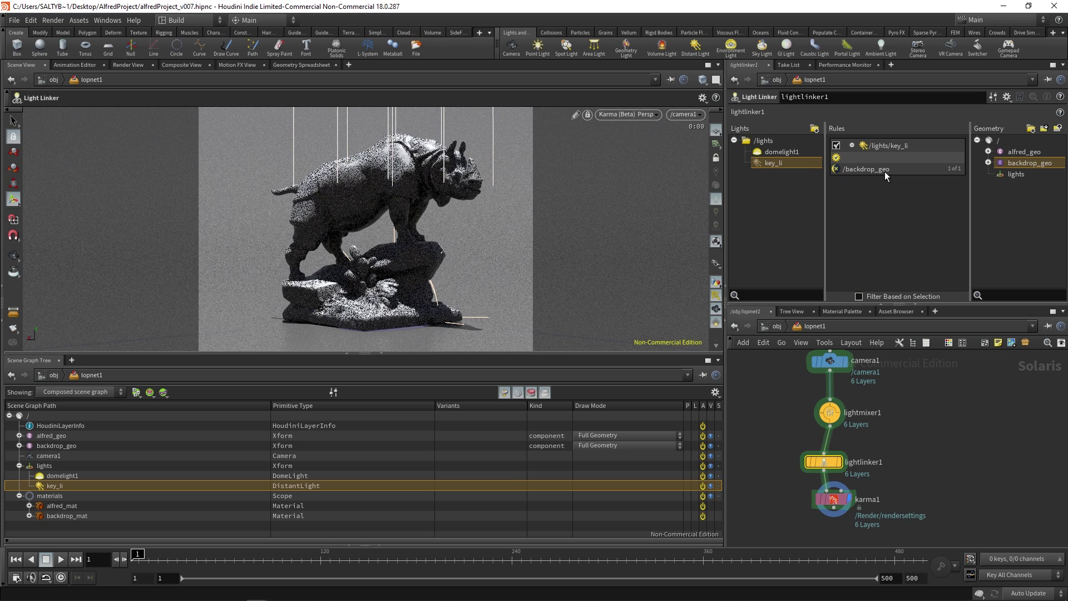
left_click(835, 169)
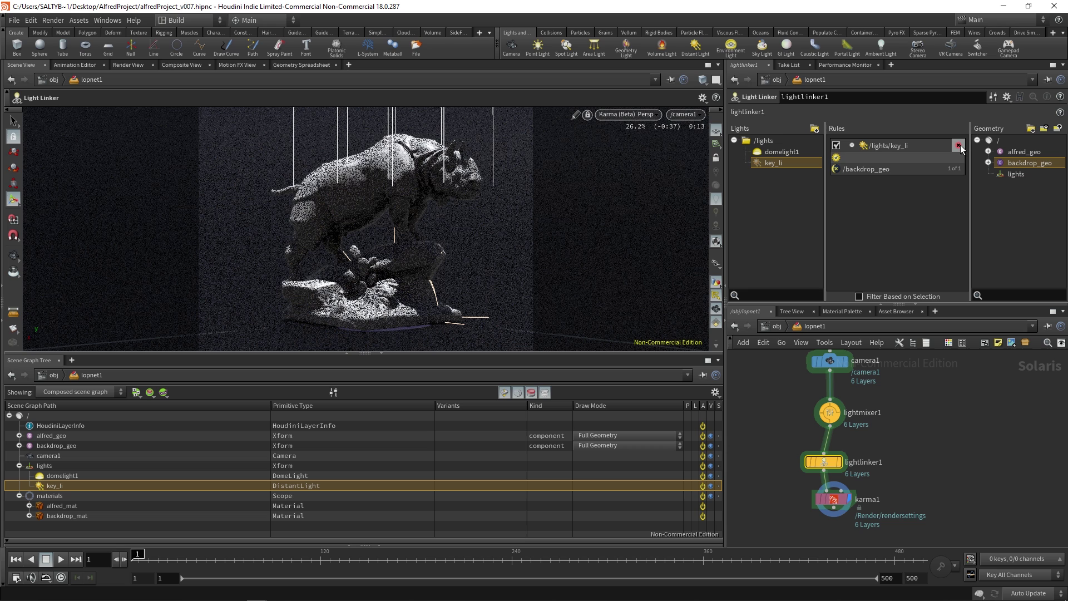
left_click(958, 145)
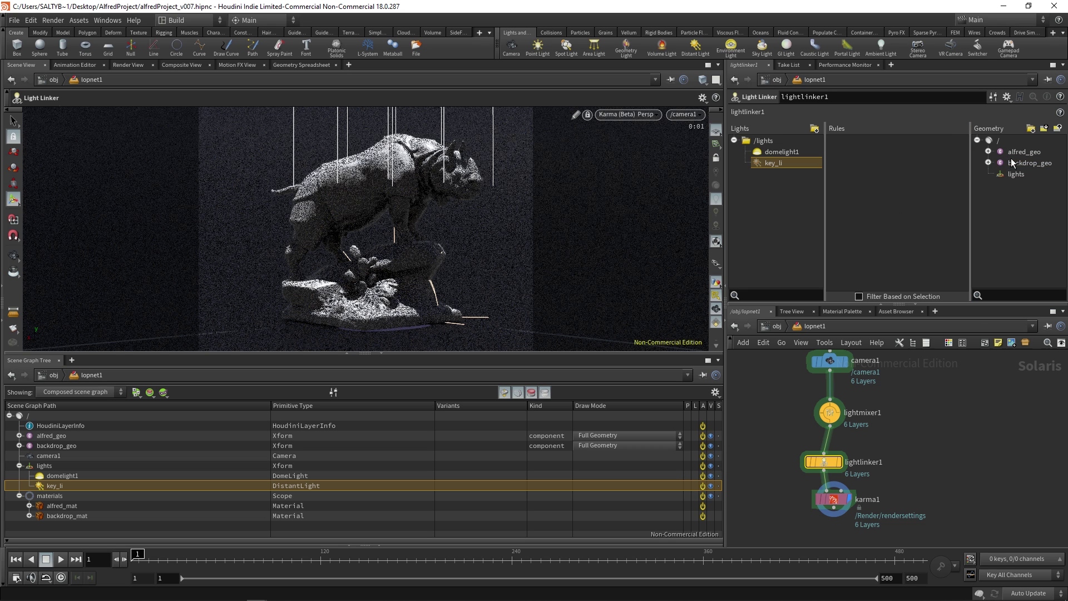
Create a rule for /backdrop_geo that excludes the light /lights/key_li.
left_click_drag(1024, 162, 900, 186)
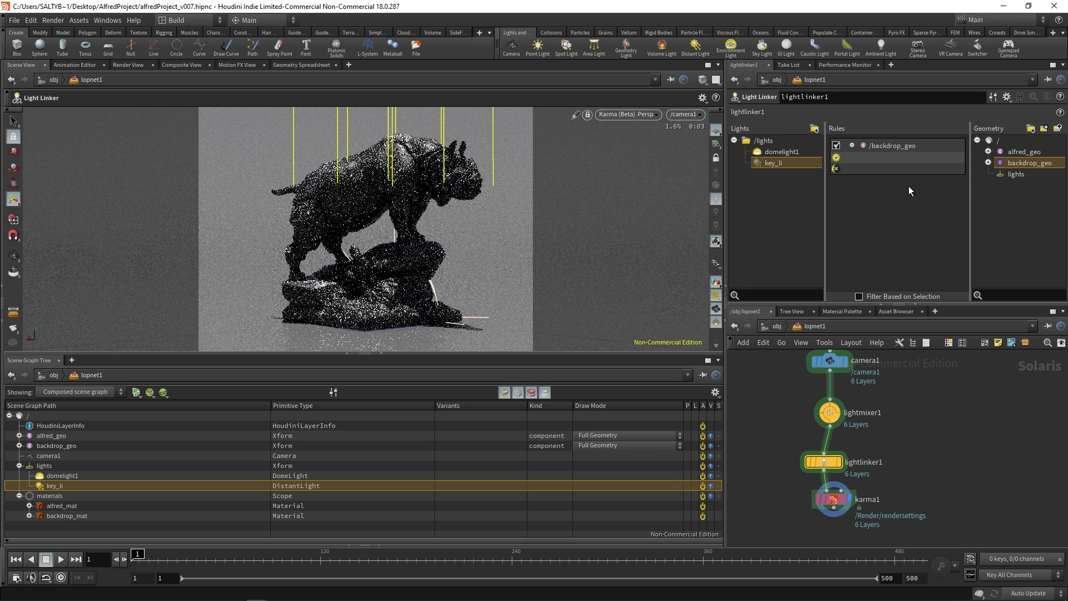
left_click(838, 166)
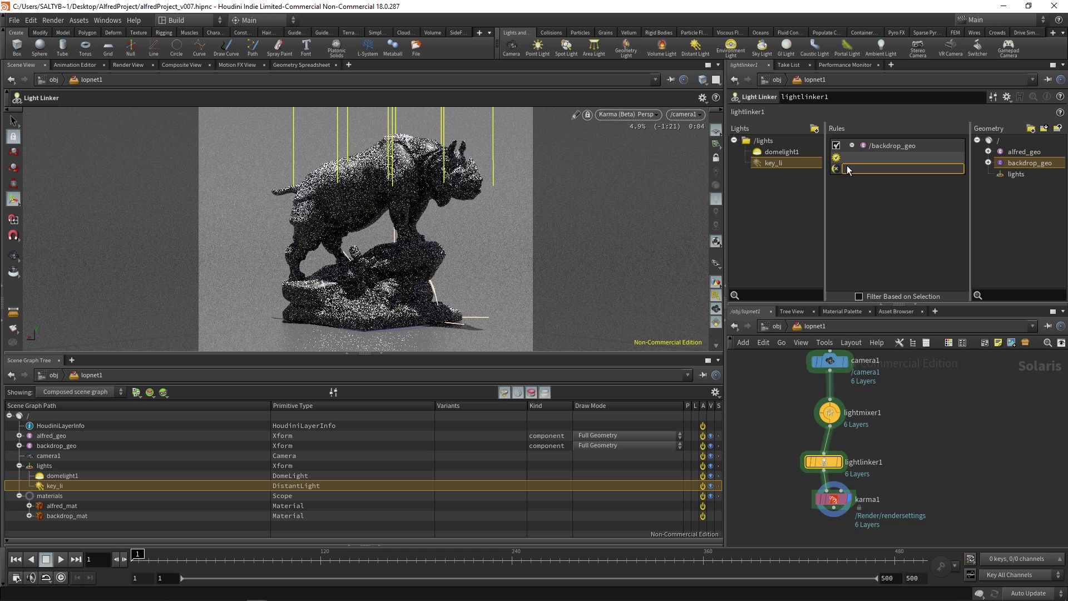
type("/lights/key_li")
key("Return")
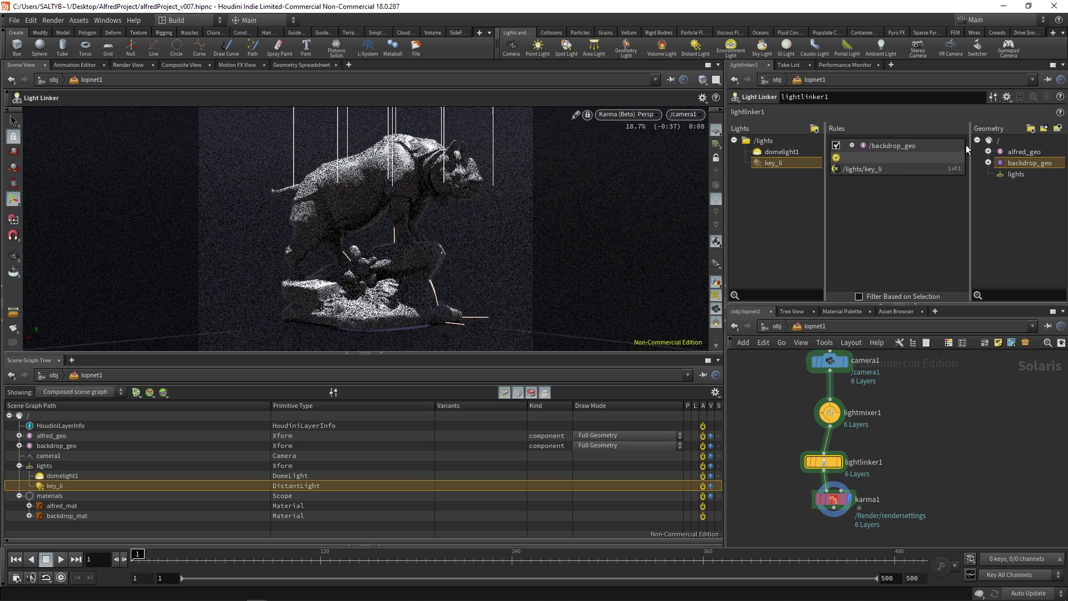
Create a light-linking rule for /lights/domelight1 that excludes /alfred_geo.
left_click_drag(777, 157, 892, 215)
left_click(1018, 151)
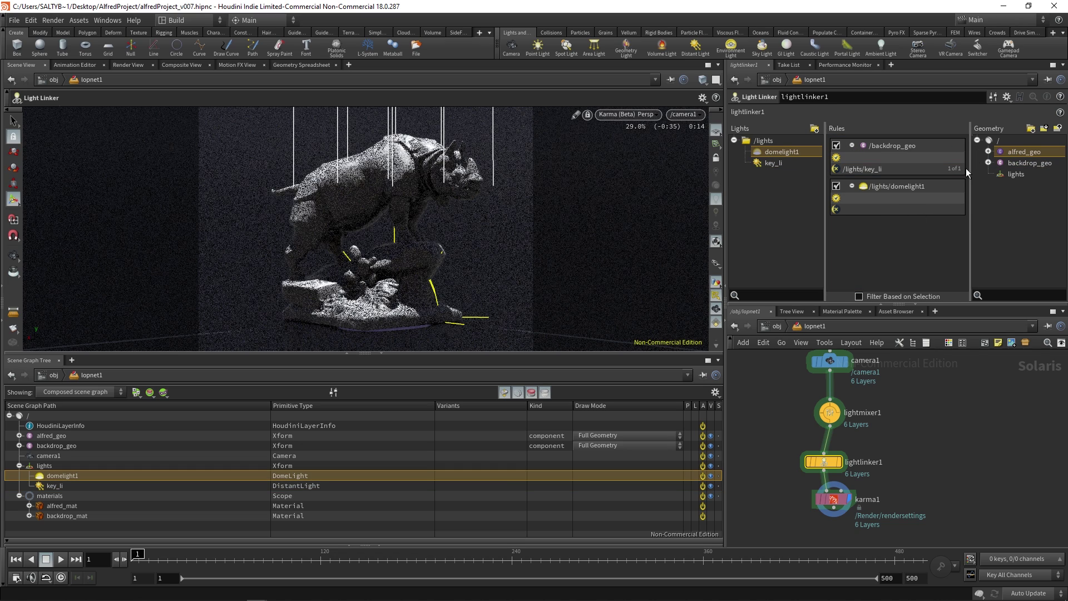
left_click_drag(971, 216, 892, 206)
left_click_drag(862, 204, 863, 204)
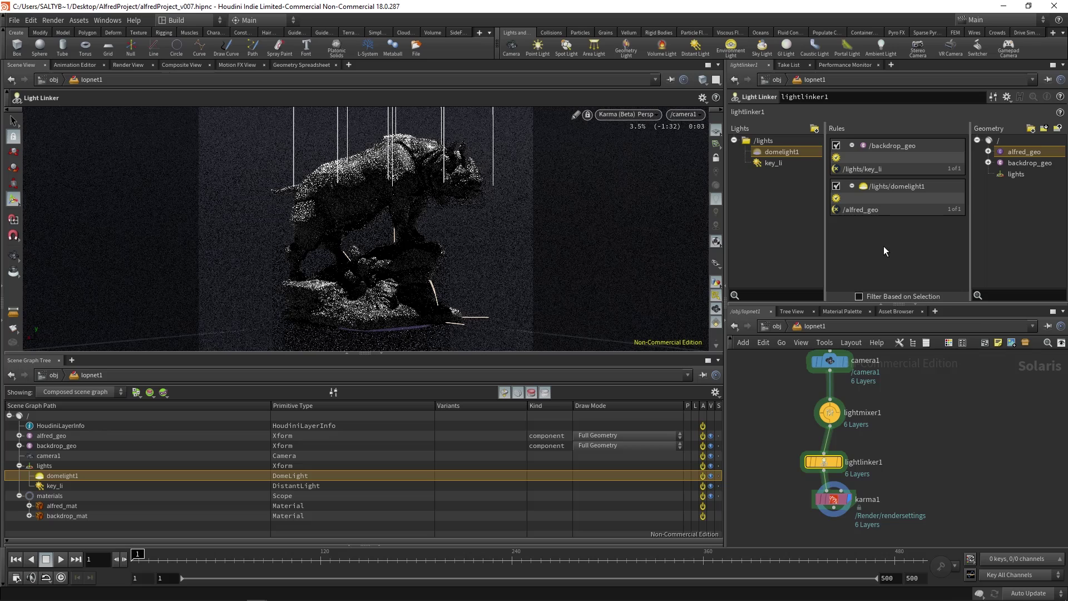
Filter the rules by selection to check those affecting key_li, alfred_geo and backdrop_geo, and turn the filter off again.
left_click(868, 296)
left_click(770, 206)
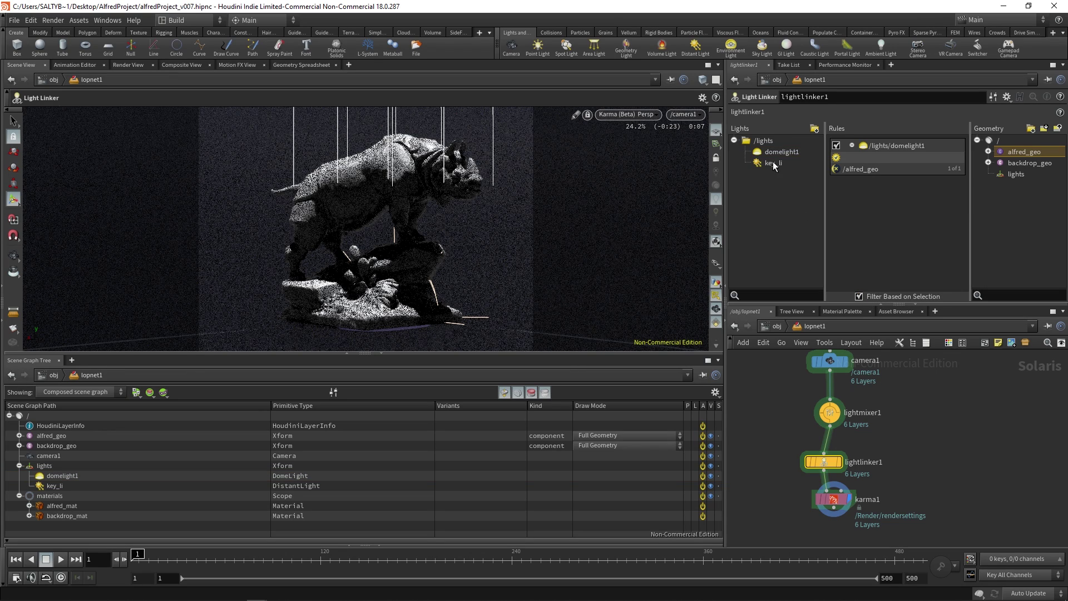
left_click(772, 163)
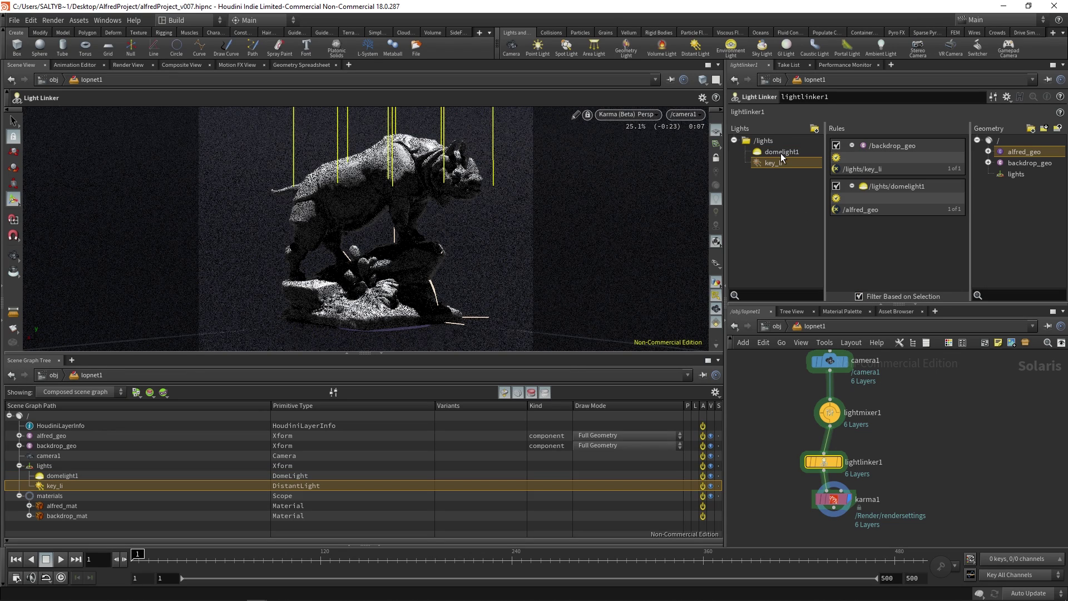
left_click(1028, 164)
left_click(1022, 151)
left_click(1035, 161)
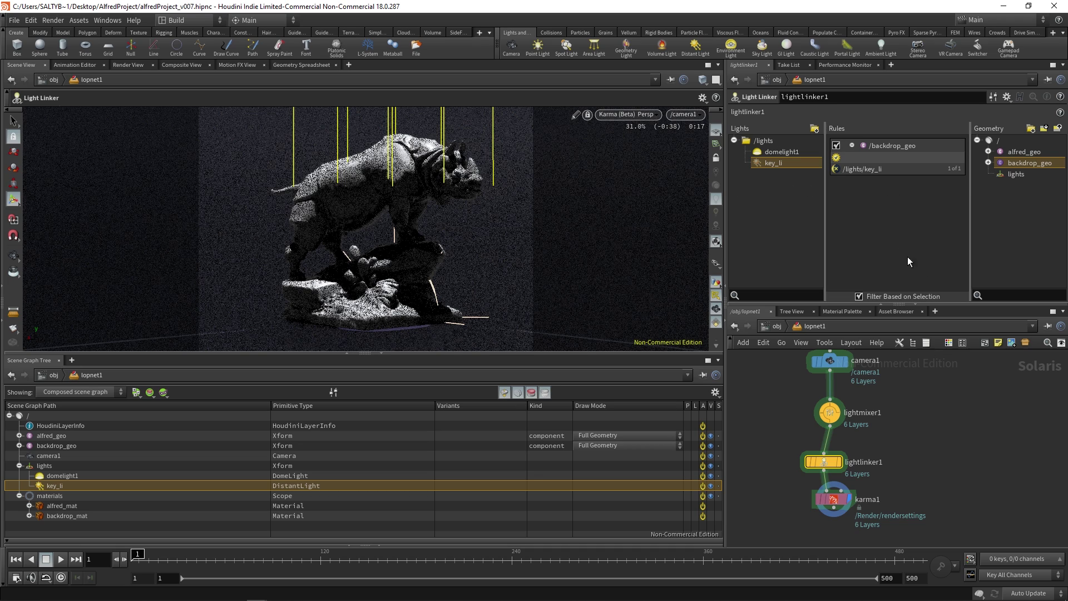
left_click(892, 296)
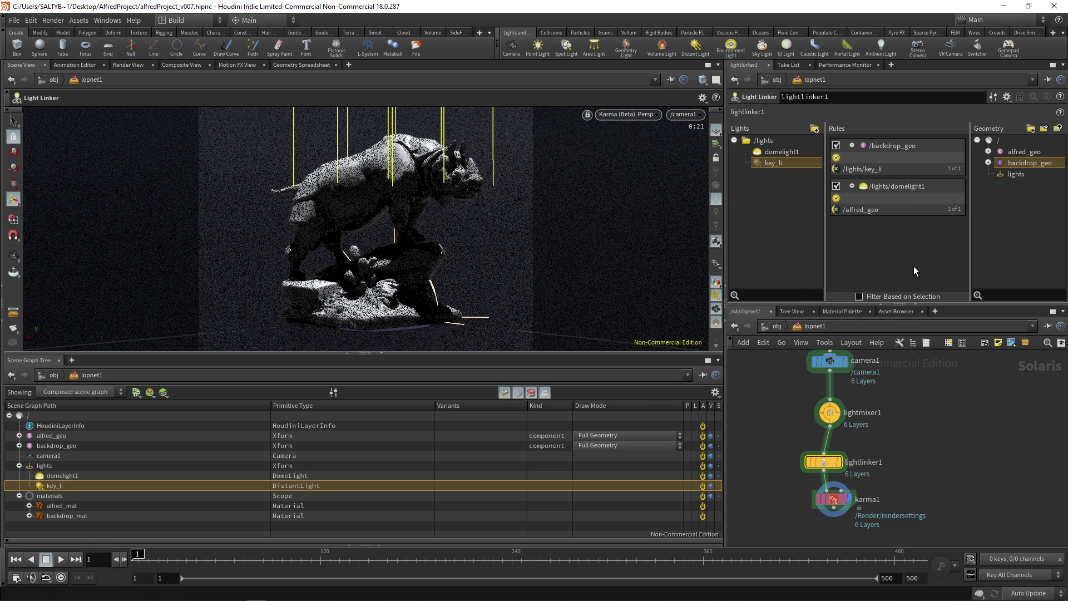
Redo the selection change to the karma1 node and inspect its Valid Frame Range options.
key("ctrl+shift+z")
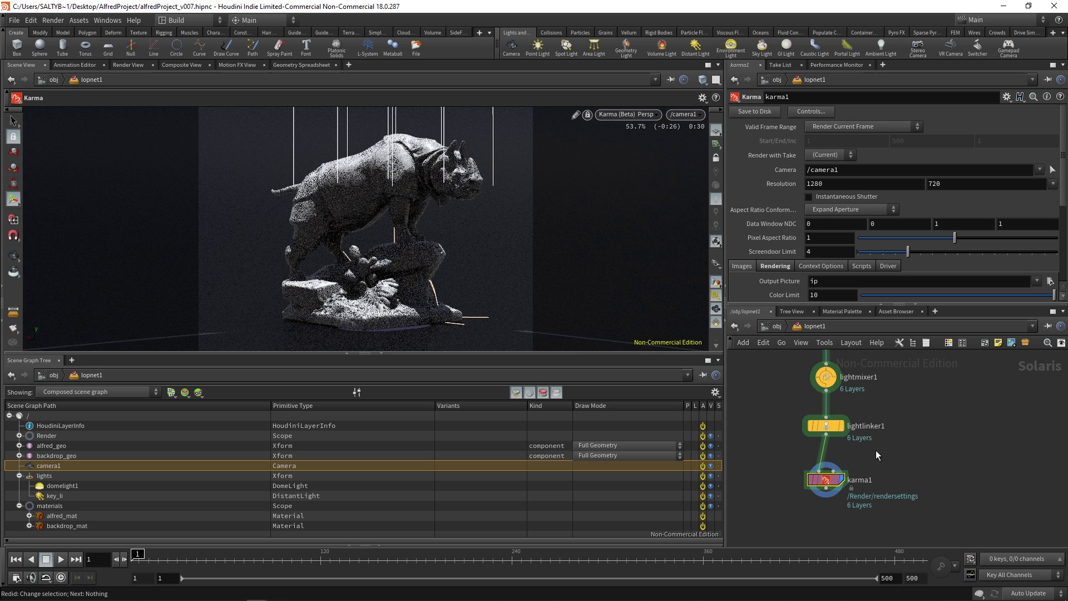
mouse_move(827, 482)
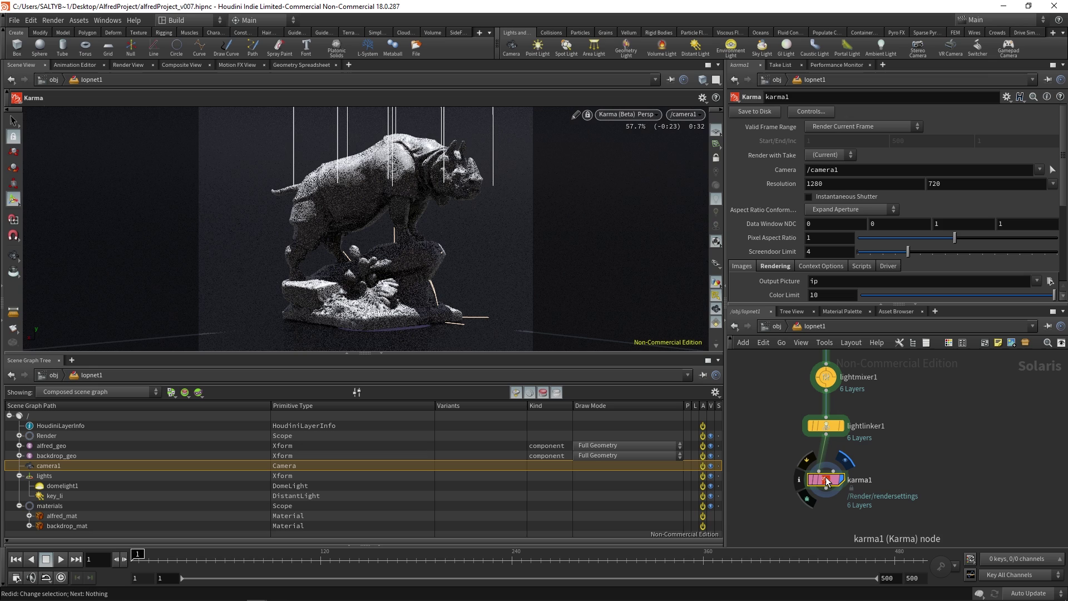
left_click(843, 125)
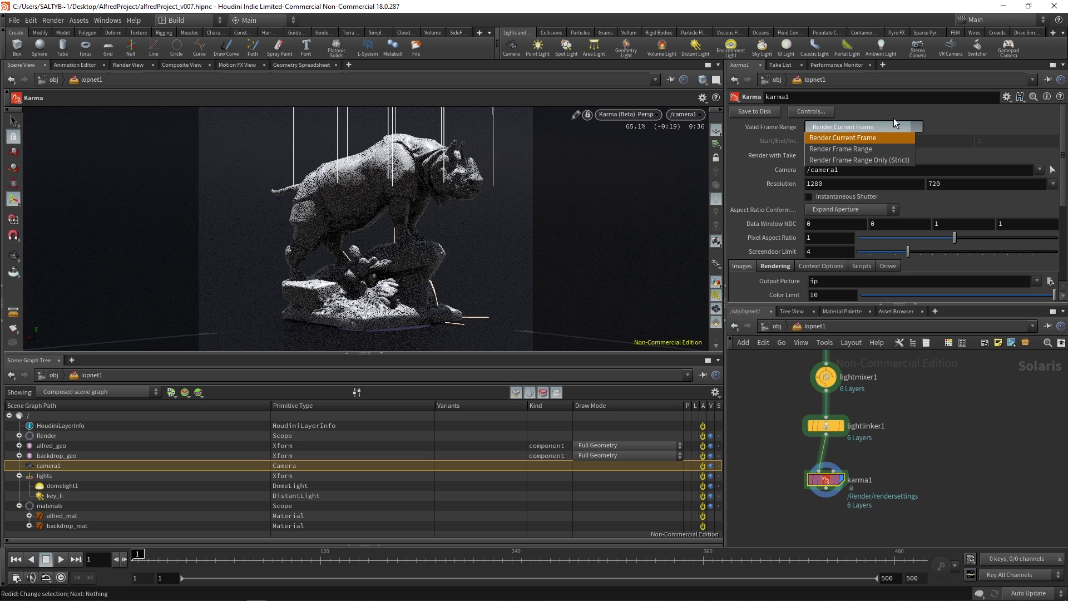
left_click(893, 122)
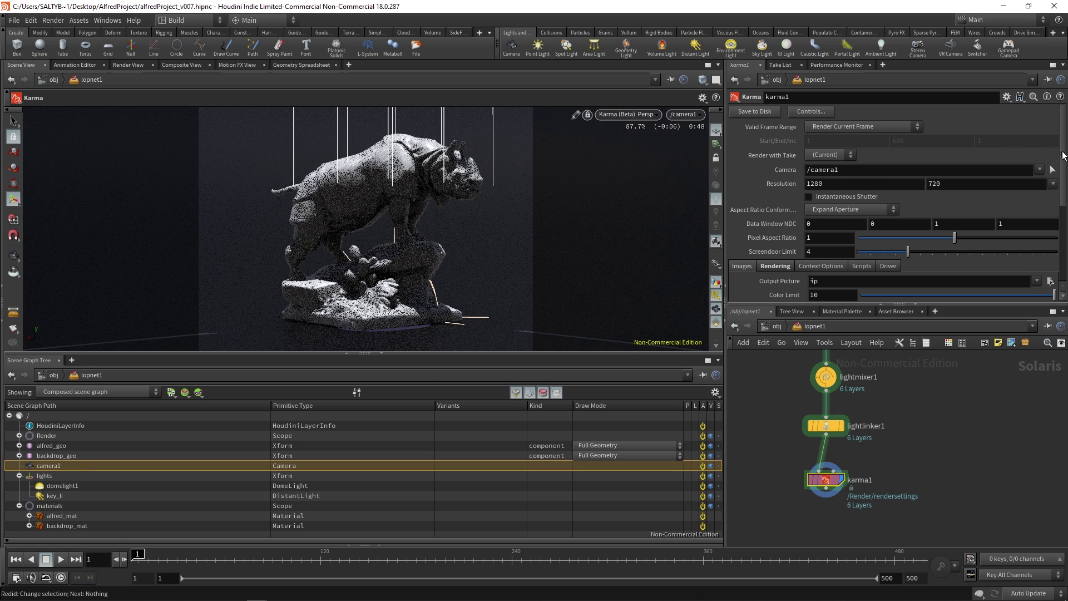
Switch karma1's Output Picture to the preset for a sequence of .exr files.
scroll(1063, 164, "down", 1)
scroll(1063, 167, "down", 1)
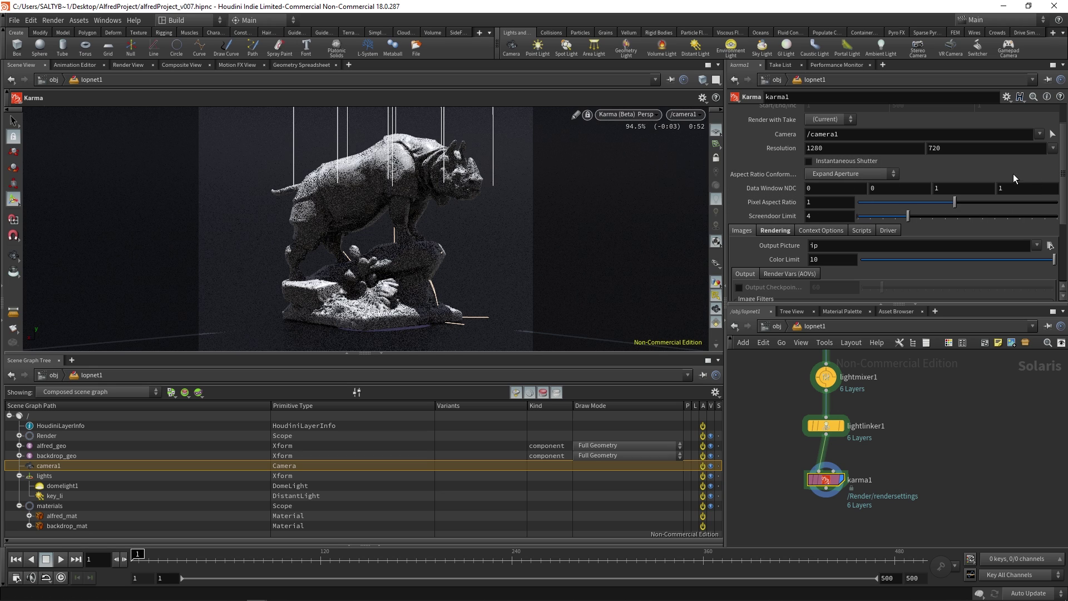
scroll(1063, 211, "down", 2)
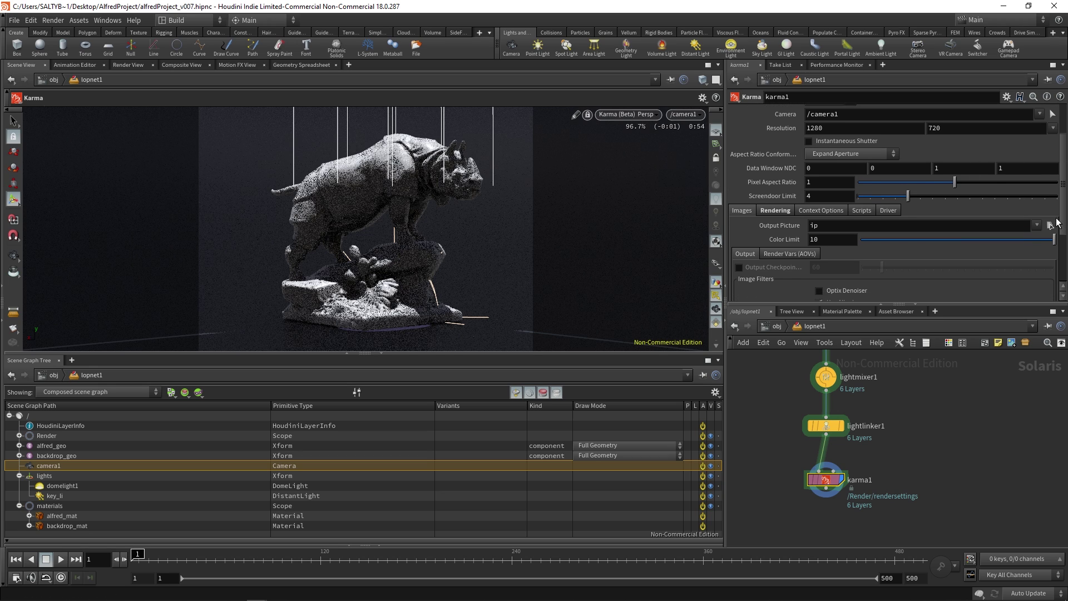
scroll(1055, 232, "down", 1)
left_click(820, 179)
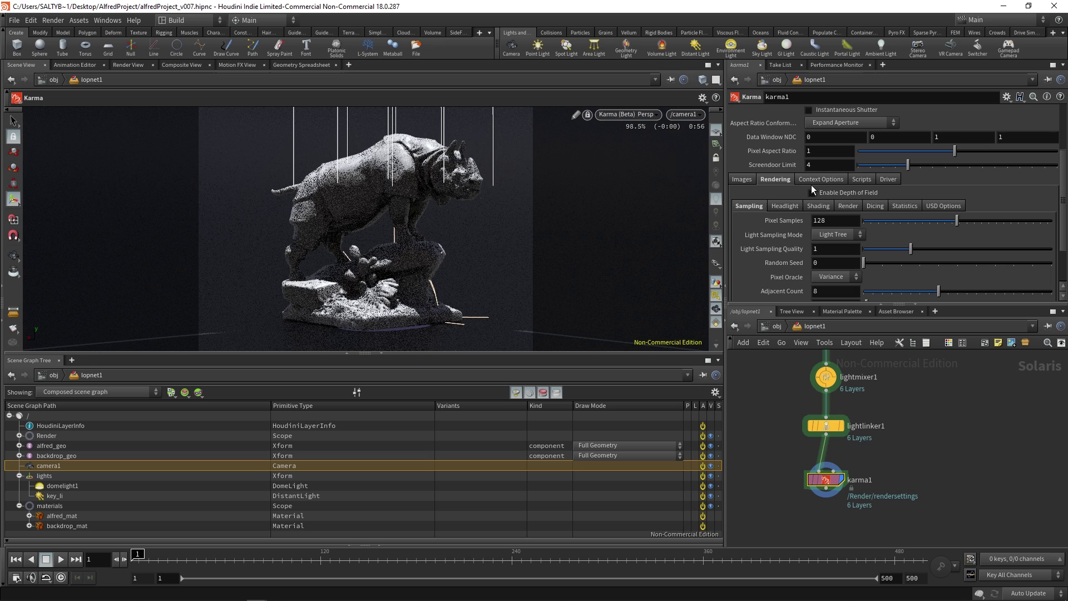
left_click(775, 179)
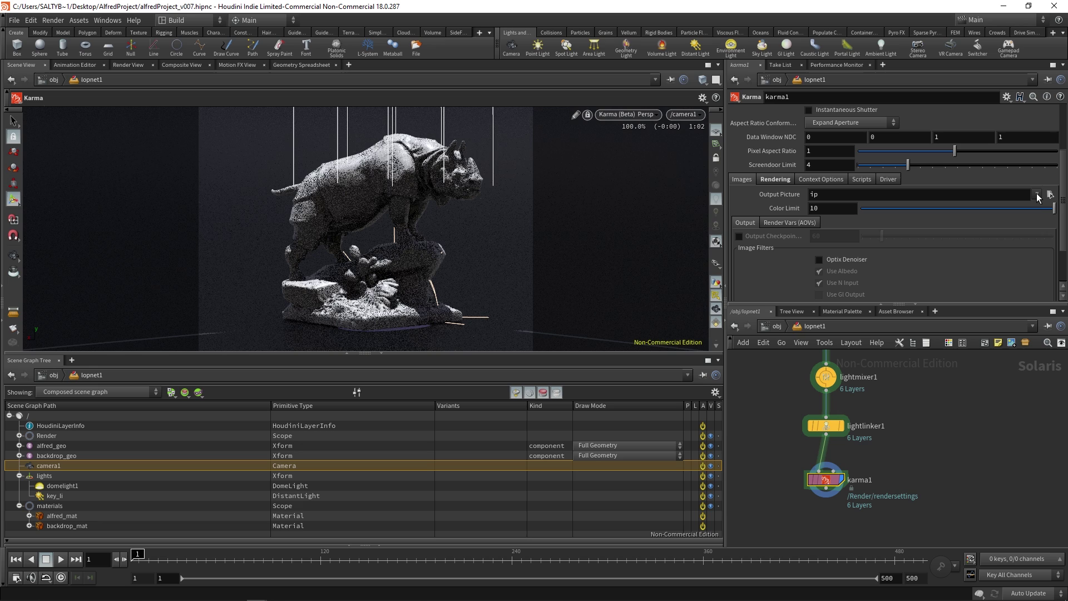
left_click(1037, 194)
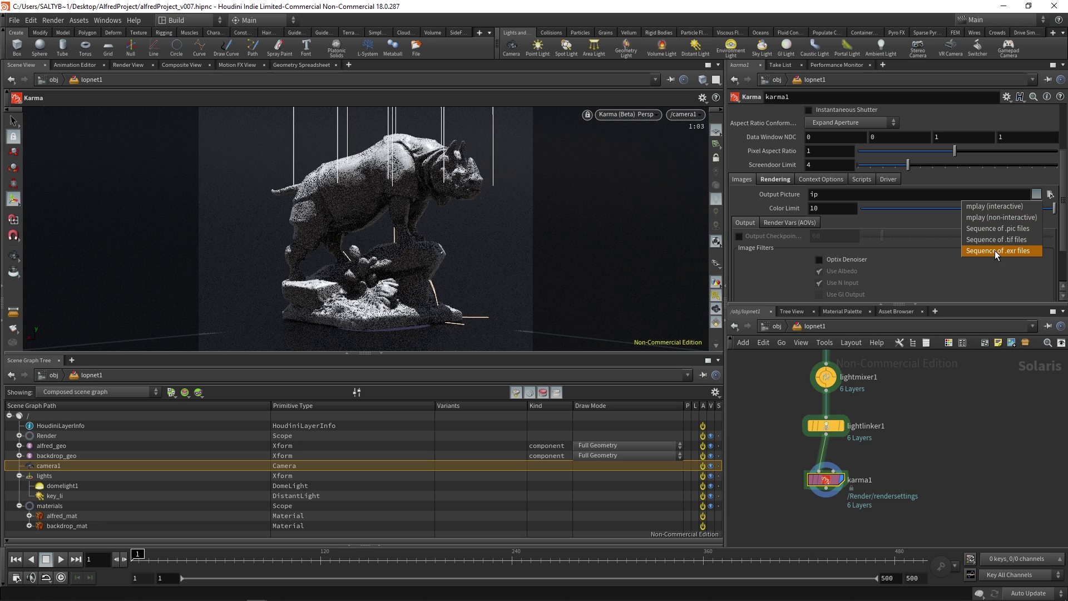
left_click(1009, 250)
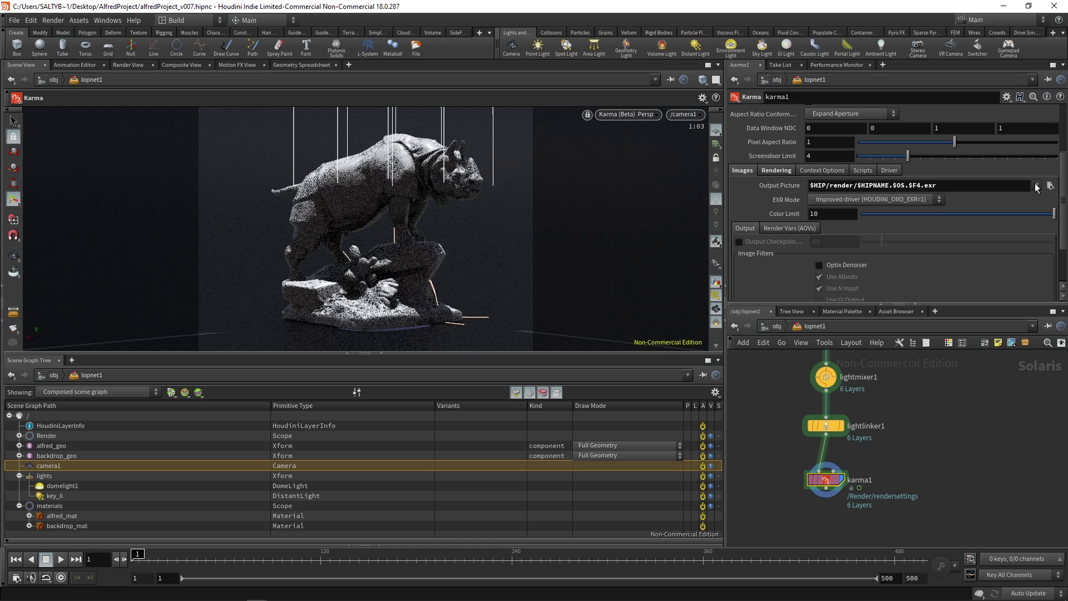
Change the output picture path to $HIP/render/$OS/$OS.$F4.exr.
left_click_drag(1024, 186, 865, 186)
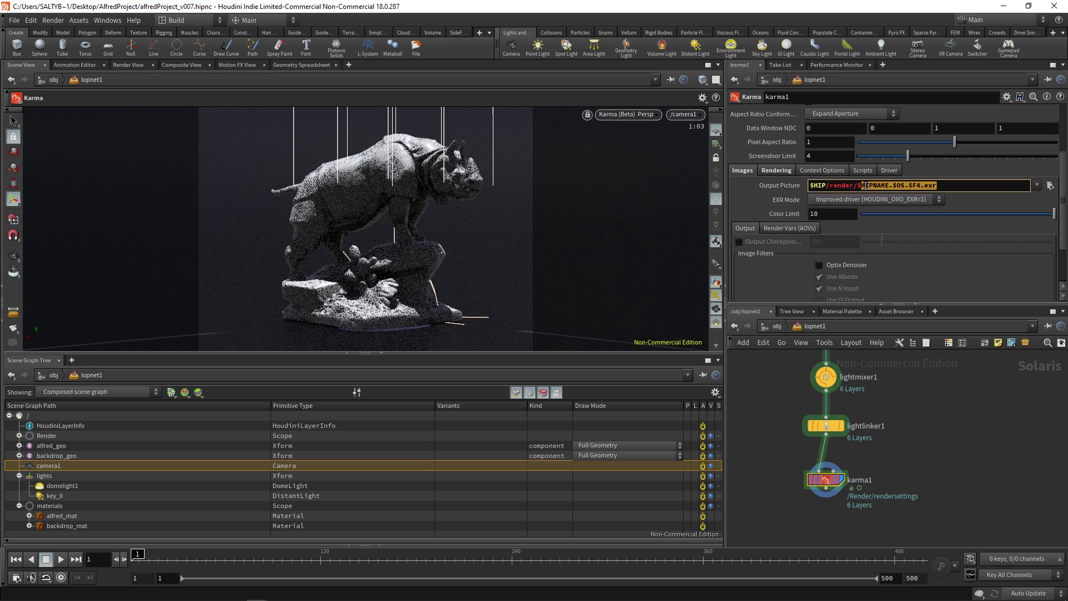
type("O")
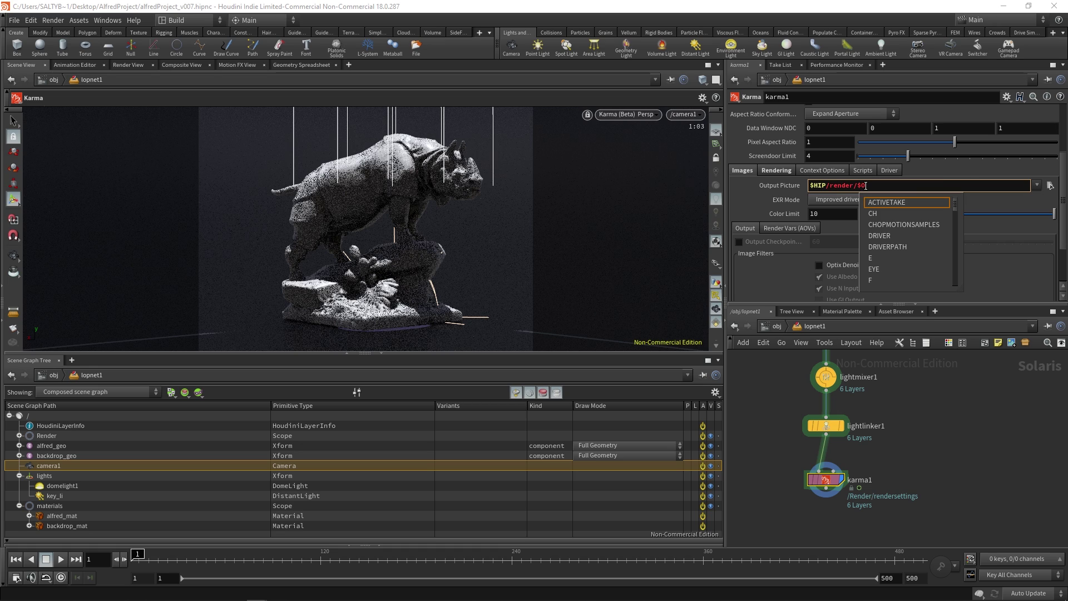
type("S/$")
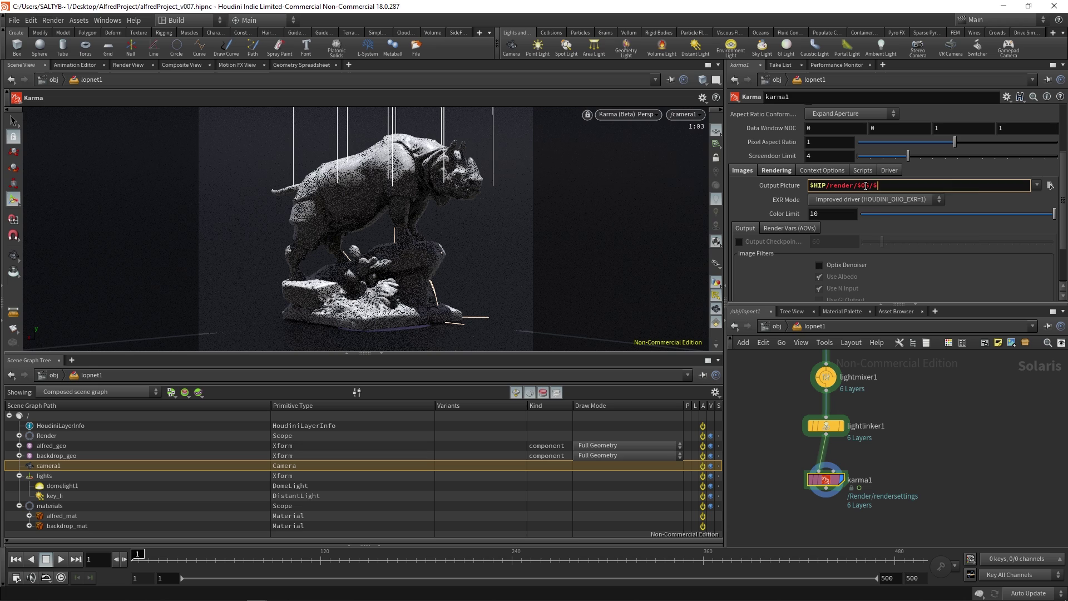
type("OS.$F4.exr")
key("Return")
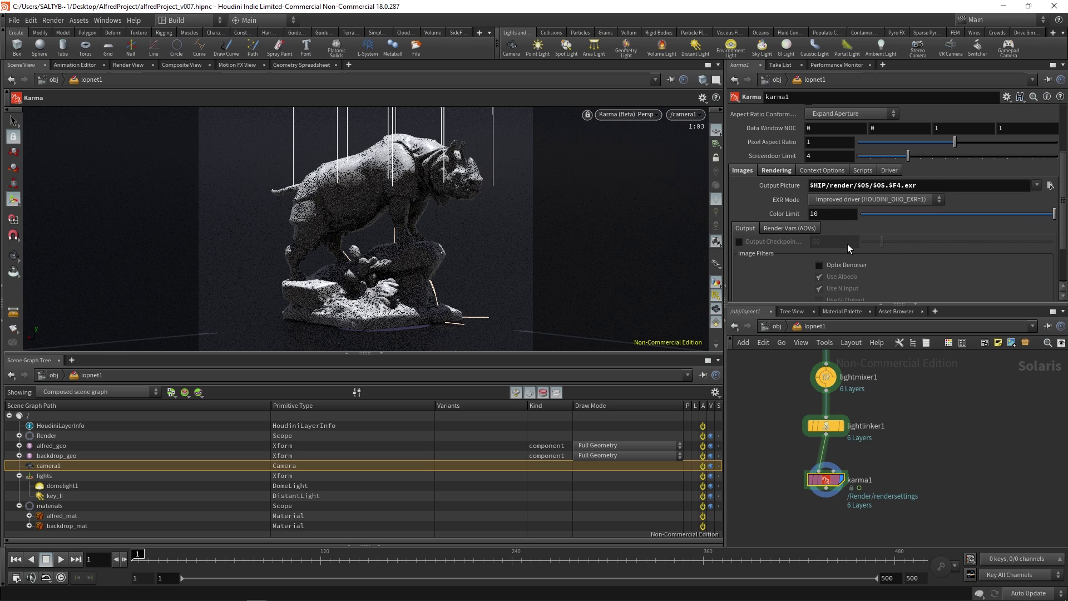
Set karma1's Pixel Samples to 256 in the rendering sampling settings.
scroll(1044, 273, "down", 3)
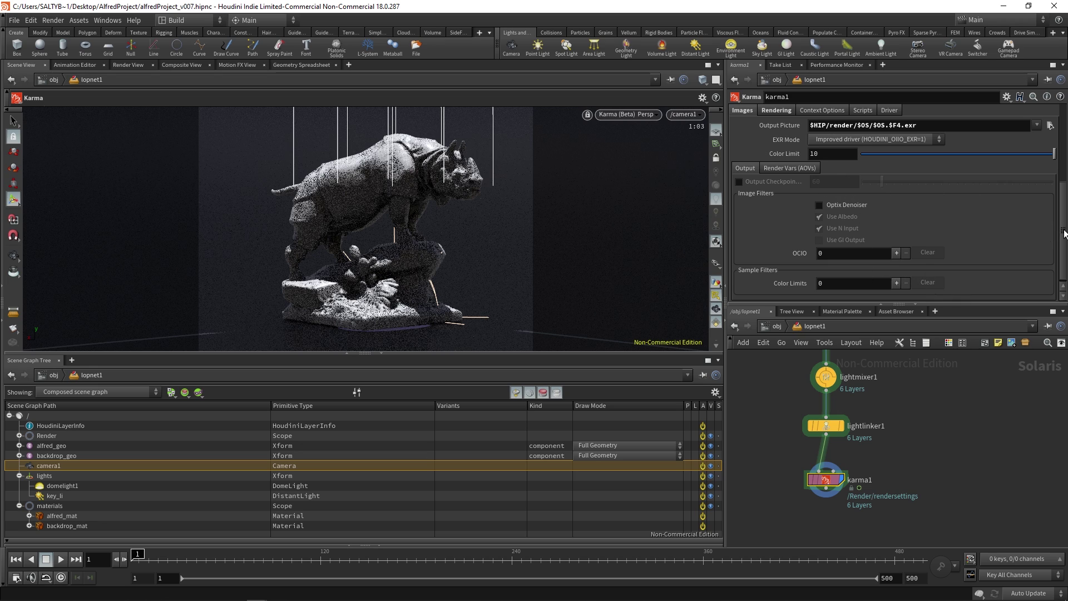
scroll(757, 184, "up", 2)
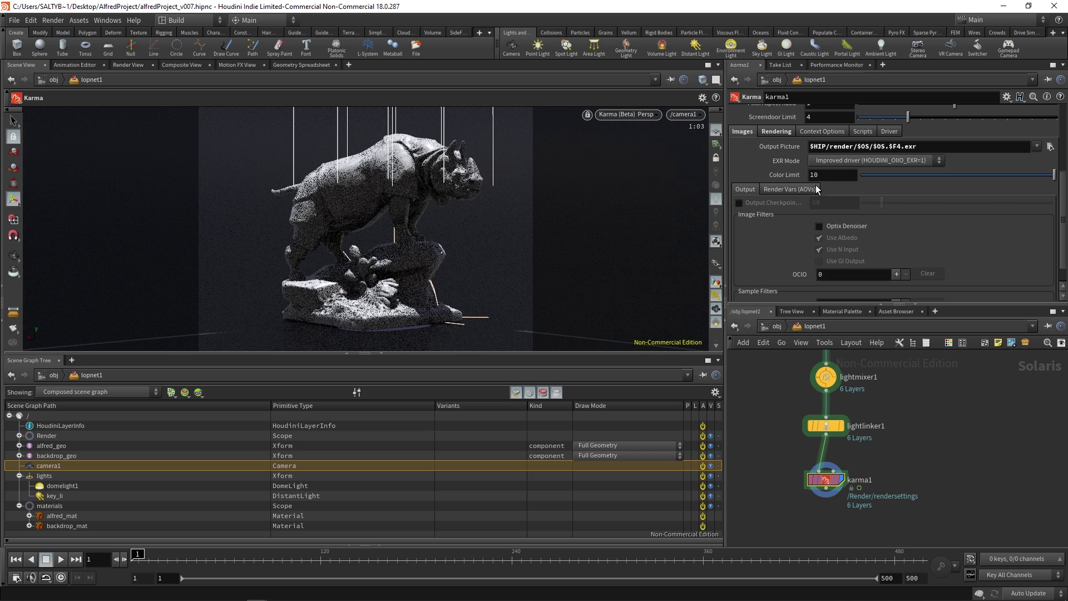
left_click(766, 132)
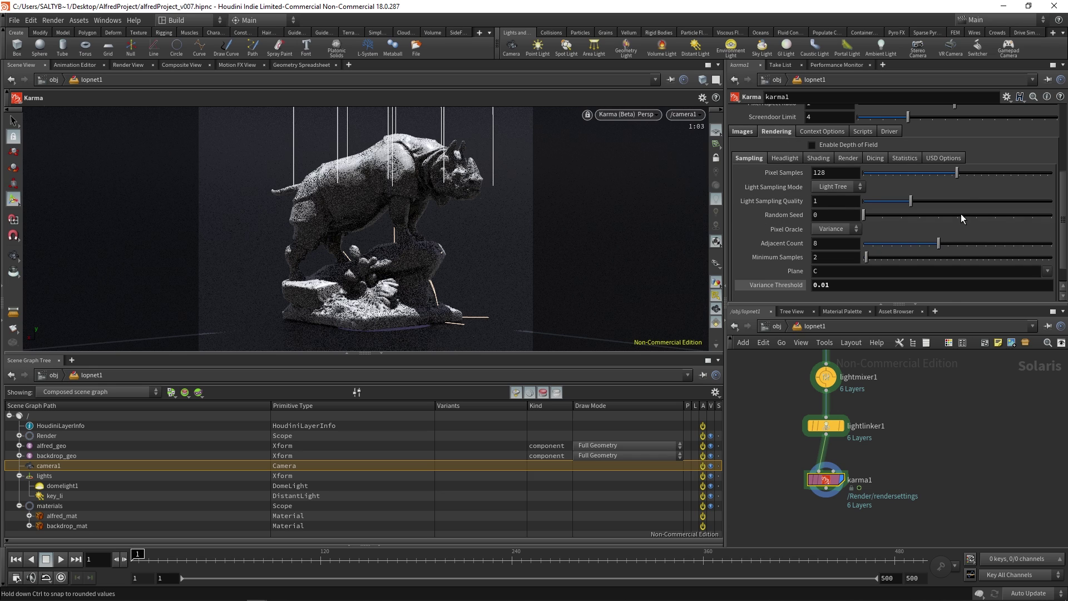
scroll(1057, 206, "up", 2)
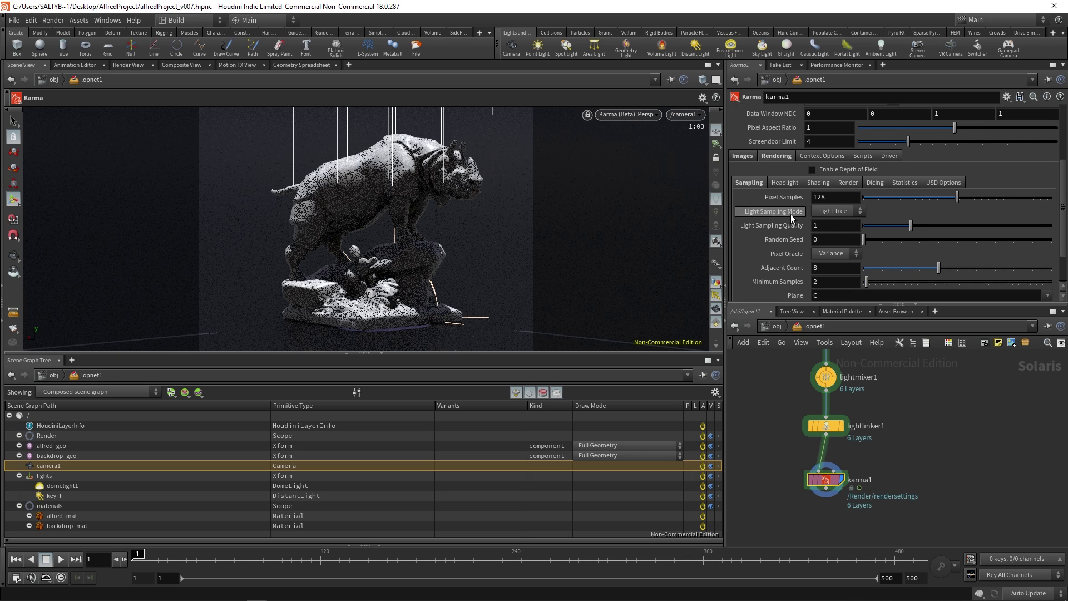
left_click(822, 197)
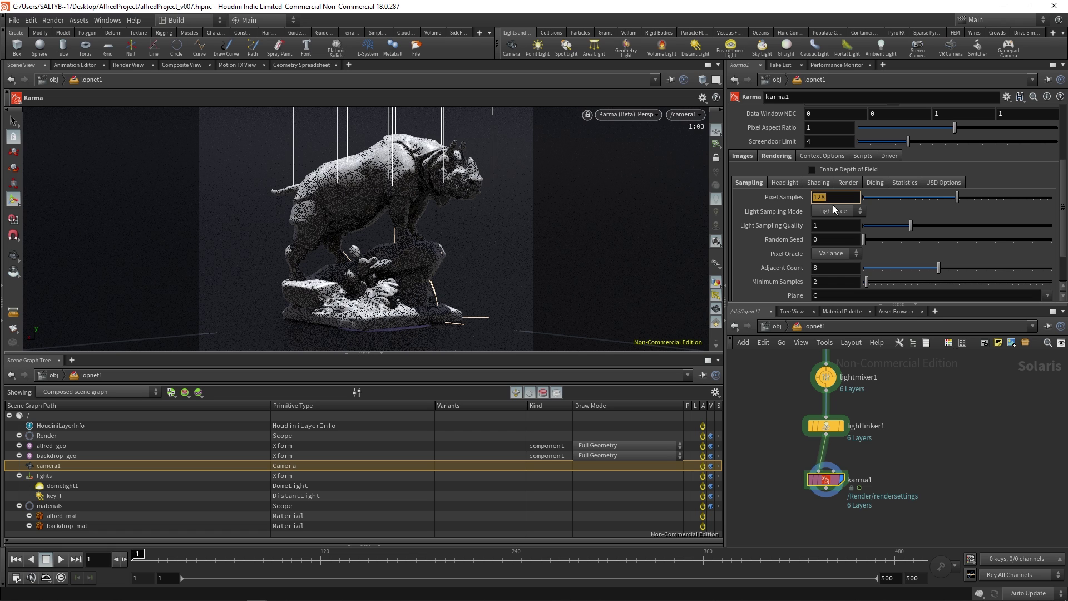
type("256")
key("Return")
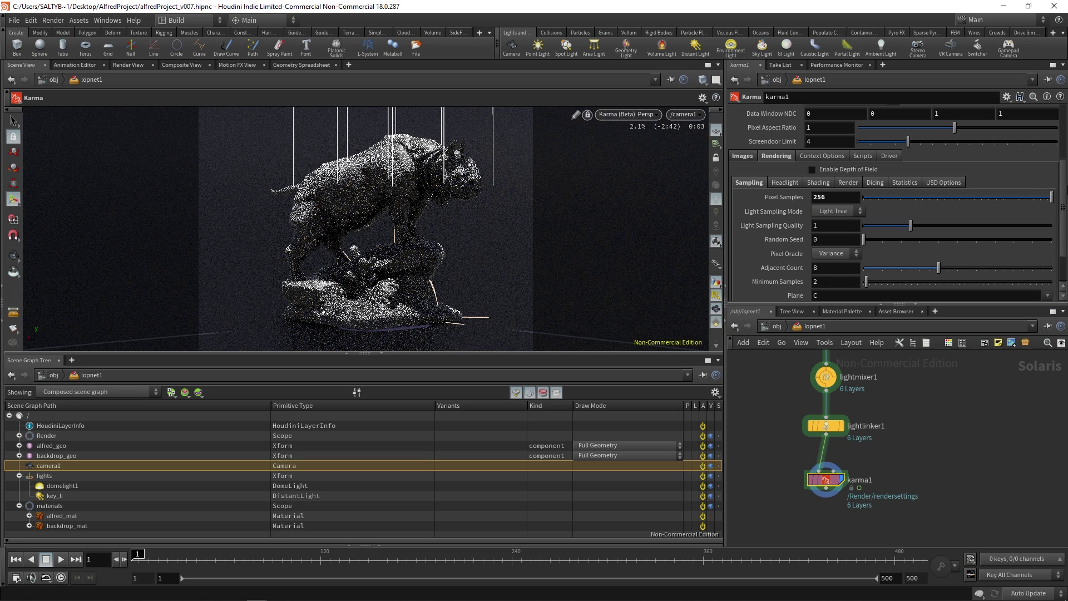
Set karma1's Variance Threshold to 0.005.
scroll(925, 232, "down", 3)
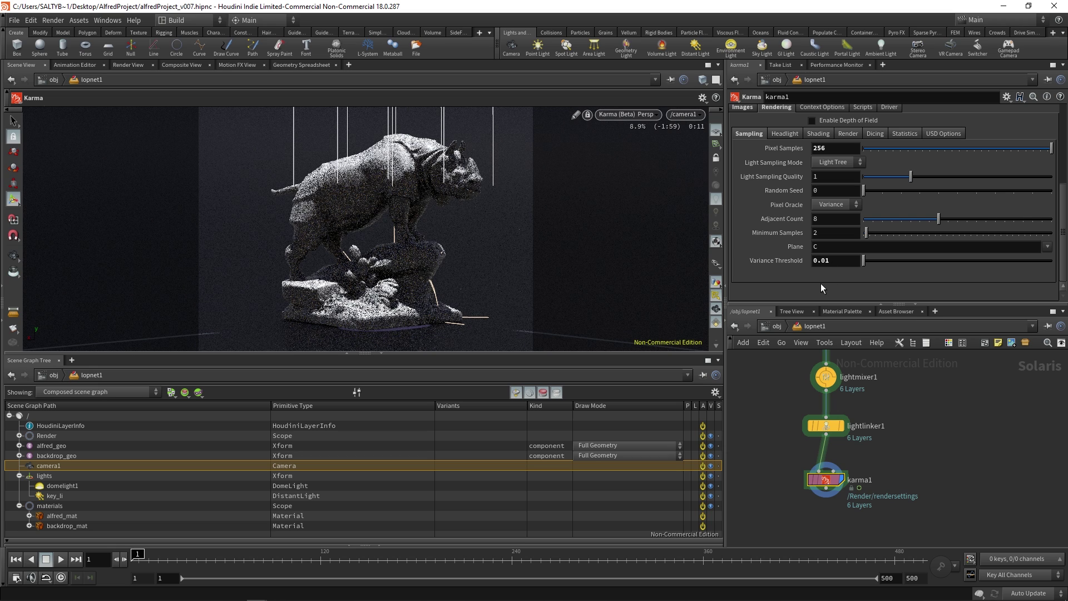
double_click(818, 149)
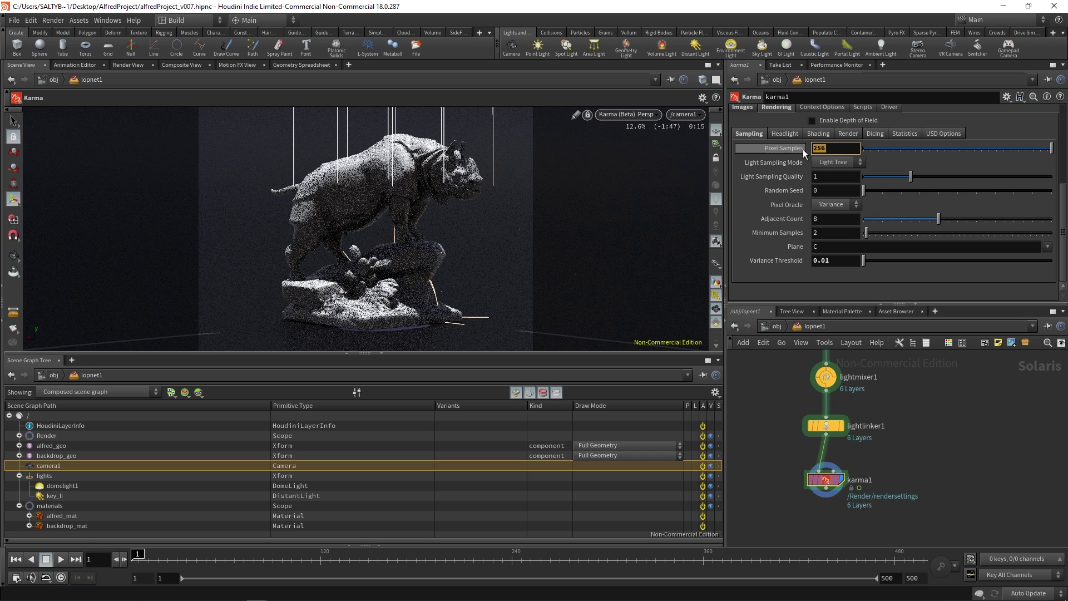
mouse_move(792, 164)
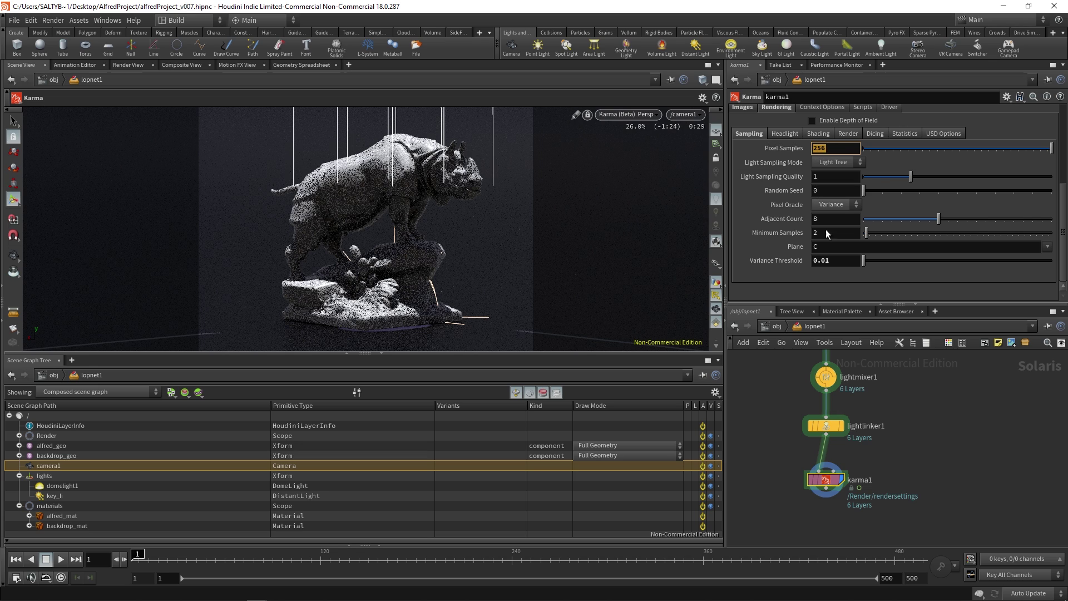
left_click(823, 261)
double_click(835, 148)
left_click(840, 263)
double_click(830, 259)
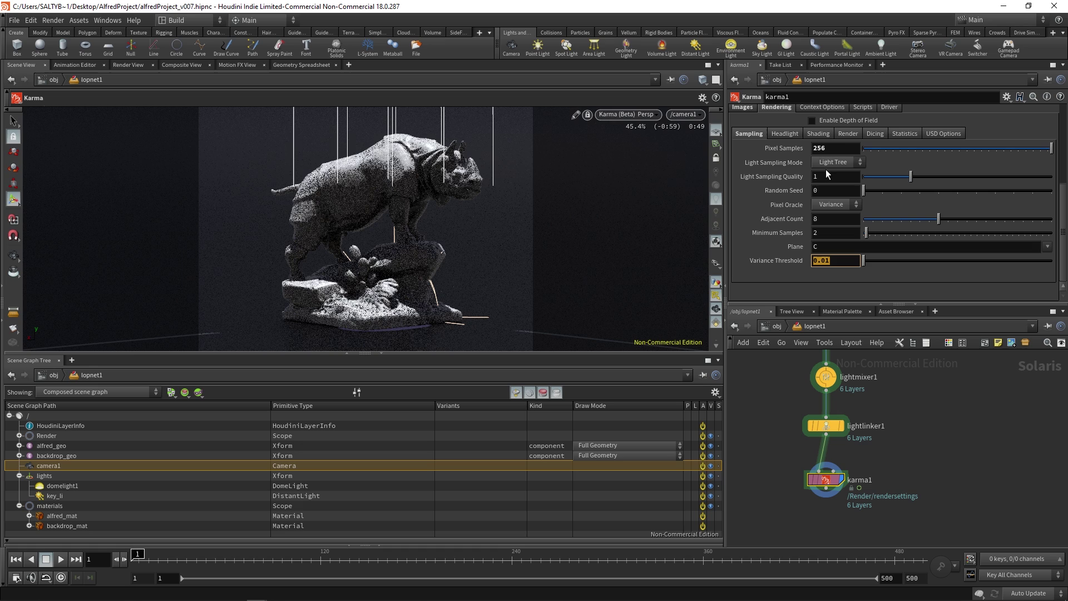
left_click(840, 147)
left_click(828, 264)
key("BackSpace")
type("05")
left_click_drag(830, 266, 828, 266)
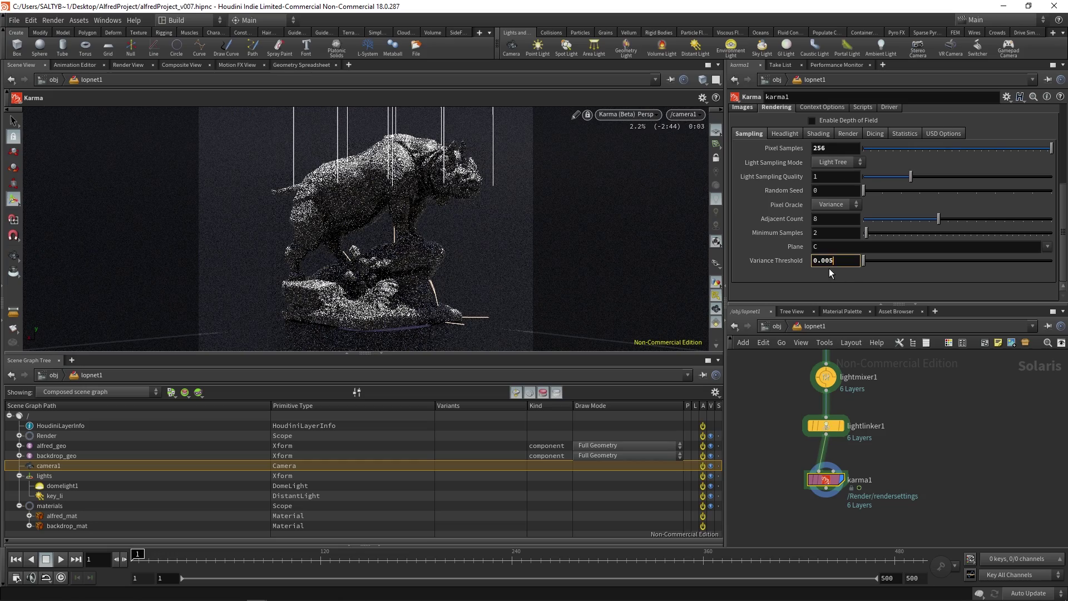
type("5")
key("Return")
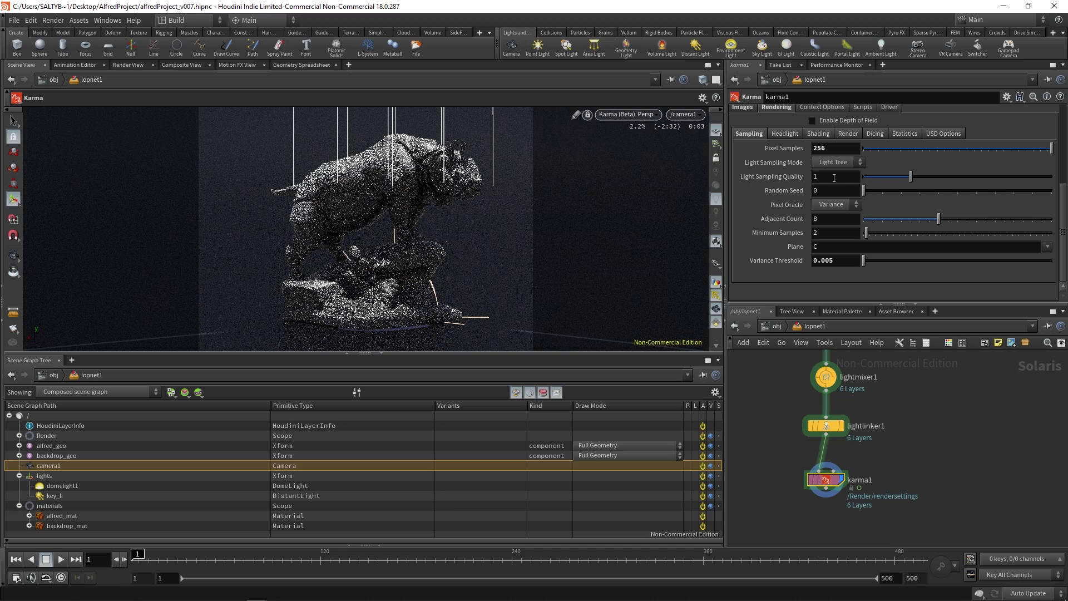
Set karma1's Light Sampling Quality to 2.
double_click(836, 177)
type("2")
key("Return")
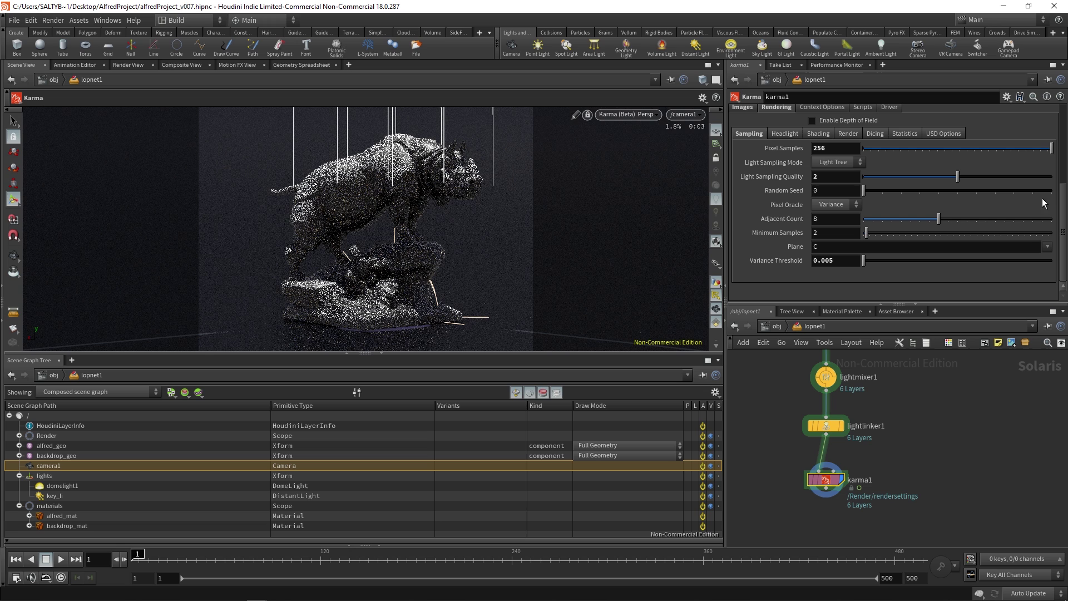
scroll(1059, 183, "up", 3)
scroll(1059, 184, "up", 2)
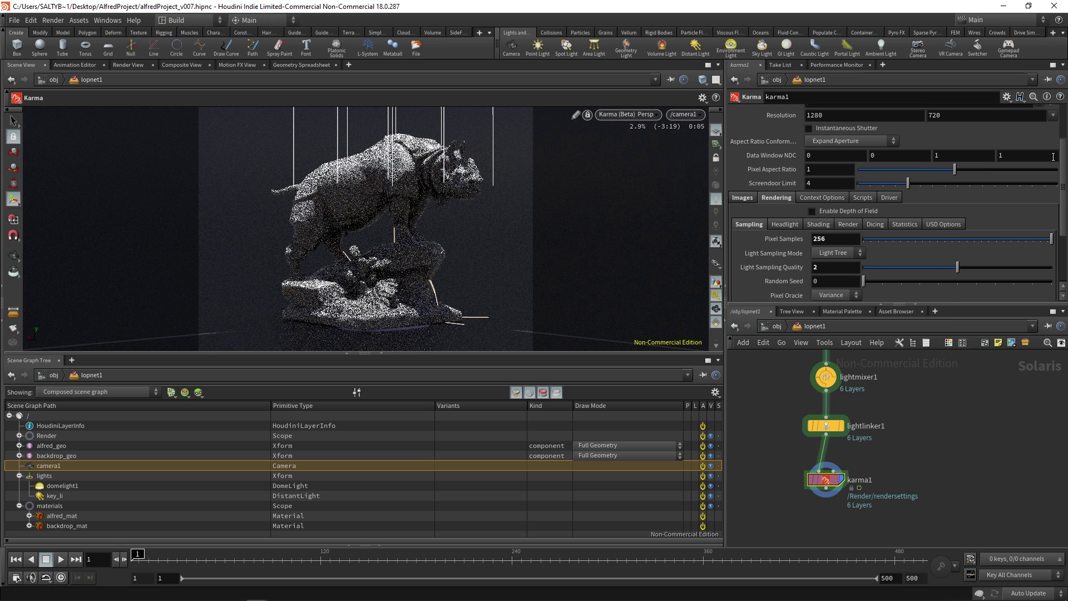
scroll(800, 199, "down", 1)
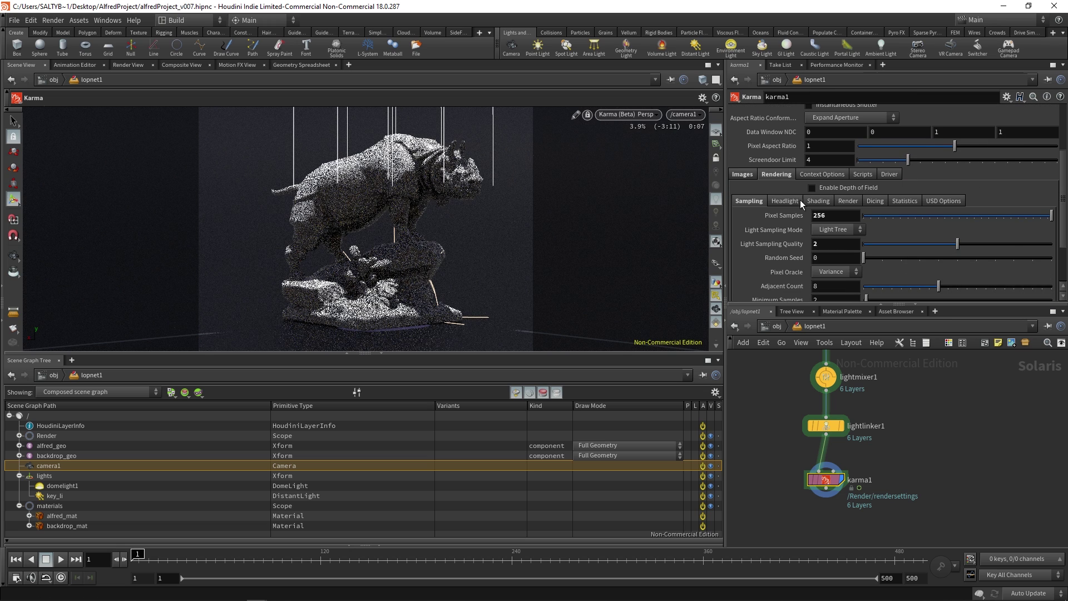
Return to karma1's image output settings and switch the viewport renderer to Houdini GL.
left_click(743, 174)
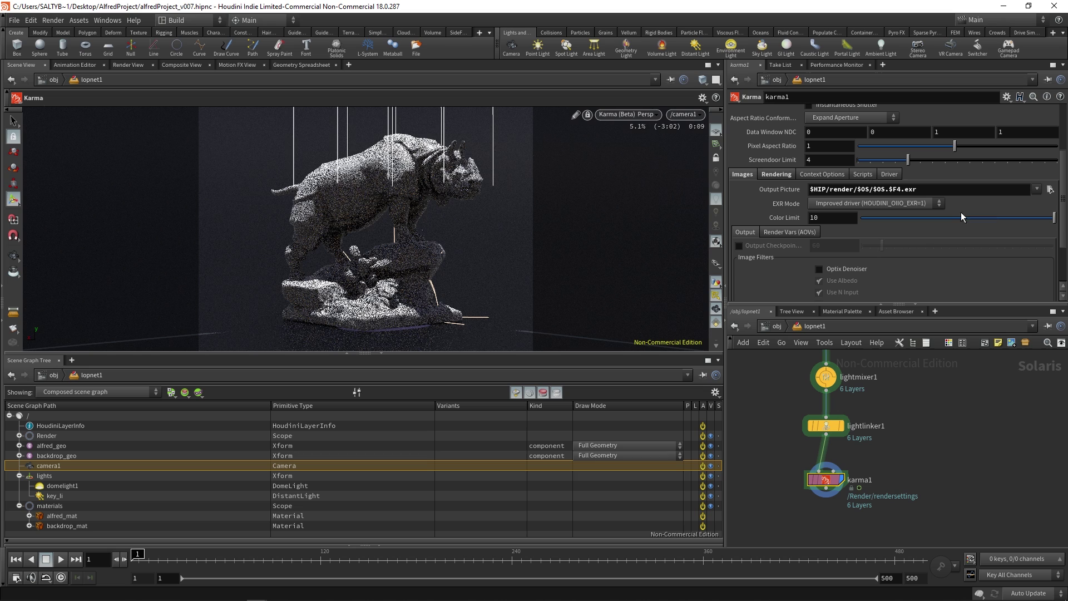
scroll(748, 175, "up", 2)
scroll(877, 249, "up", 3)
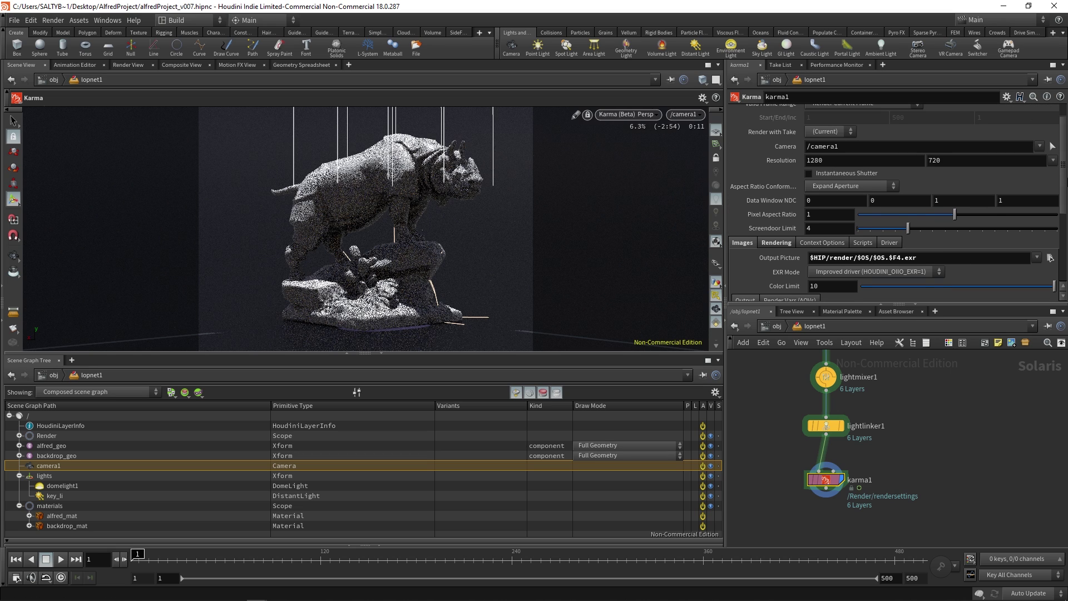
left_click(631, 115)
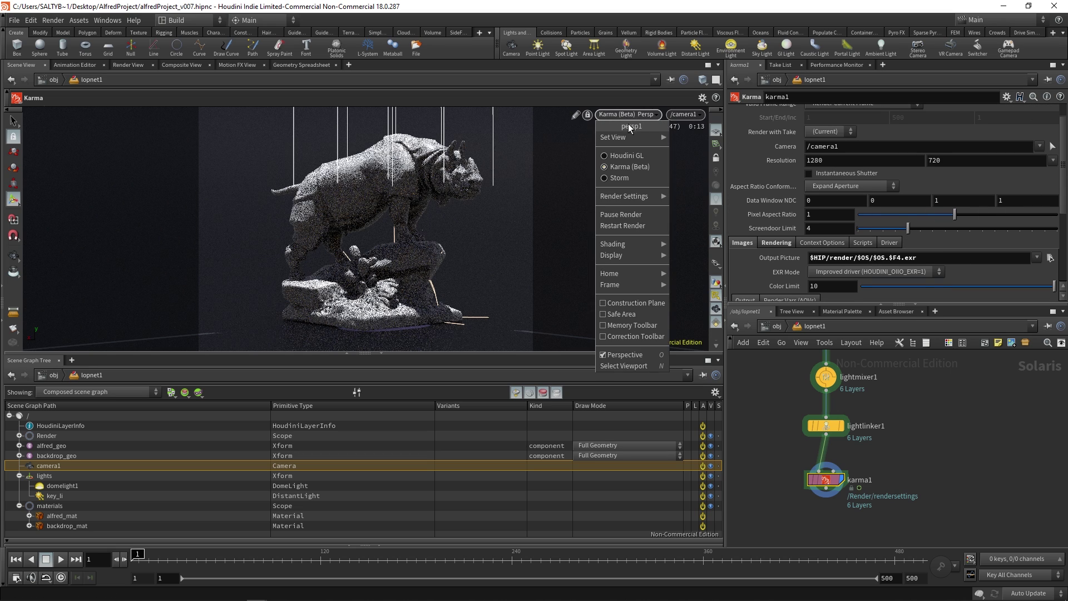
left_click(635, 156)
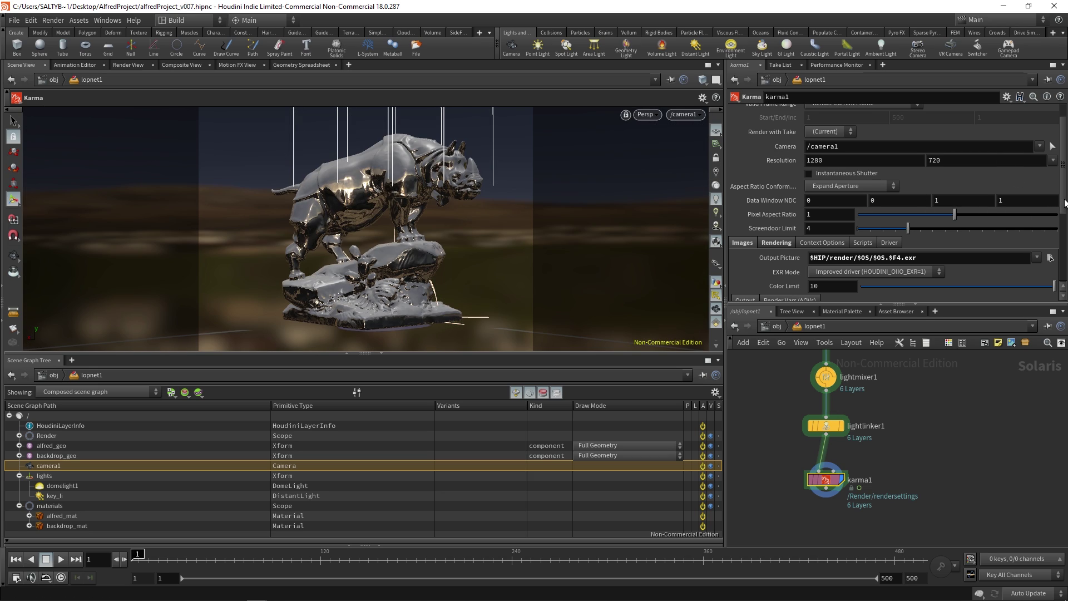
scroll(1007, 172, "up", 2)
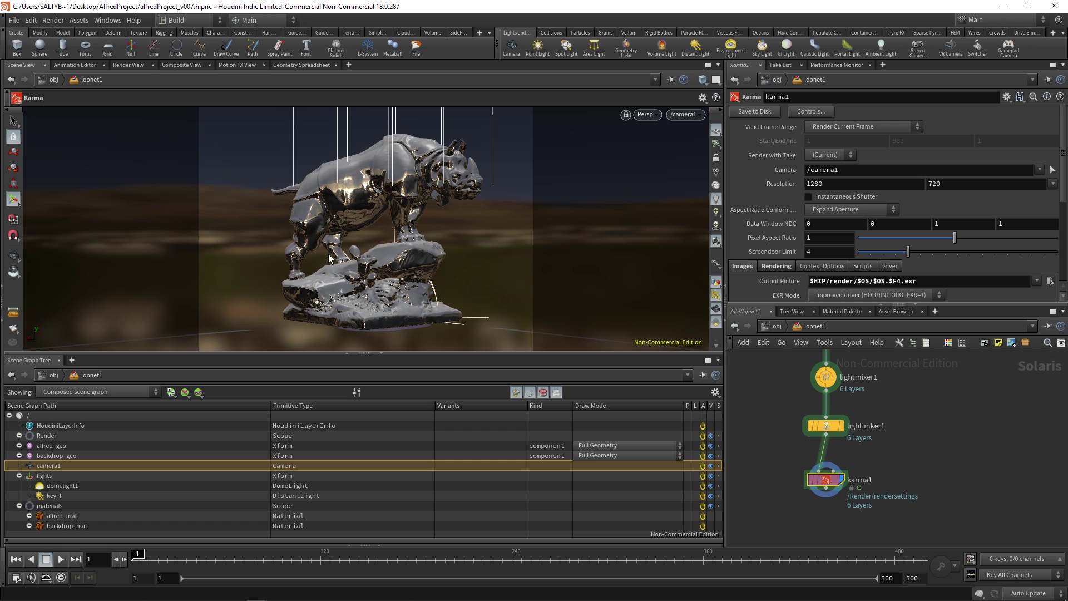
Open Windows Task Manager, inspect the CPU usage of husk.exe under the houdinifx.exe process, and minimize the window.
key("ctrl+shift+Escape")
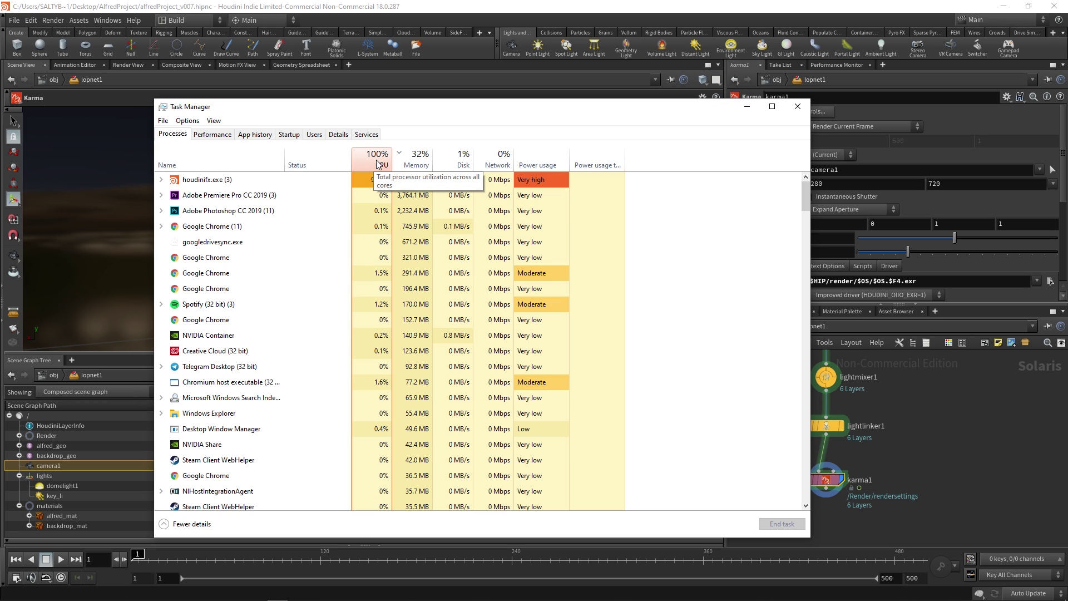
left_click(207, 134)
left_click(186, 136)
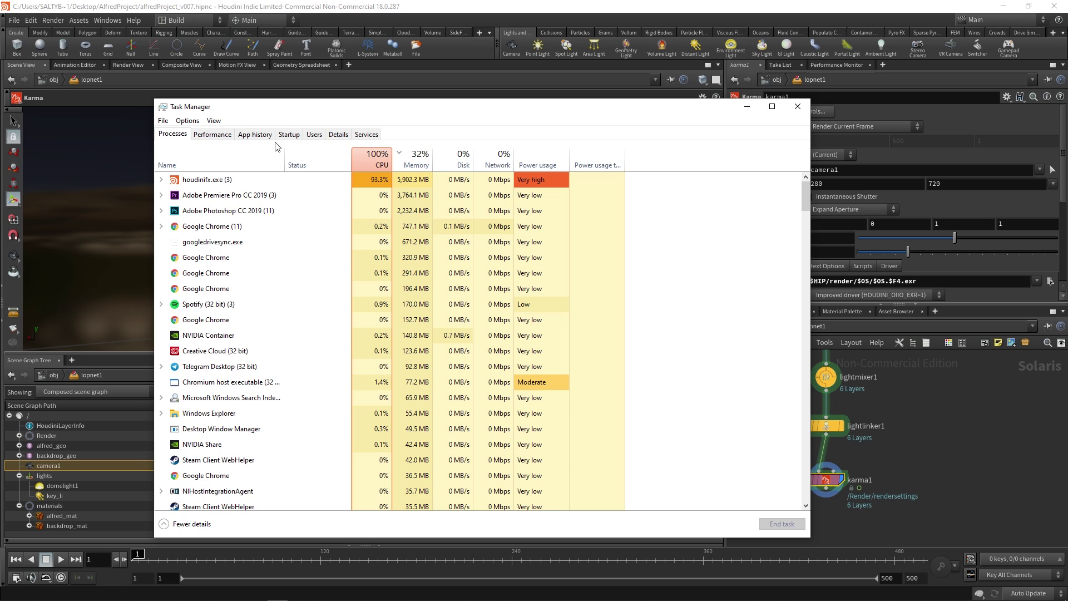
left_click(209, 179)
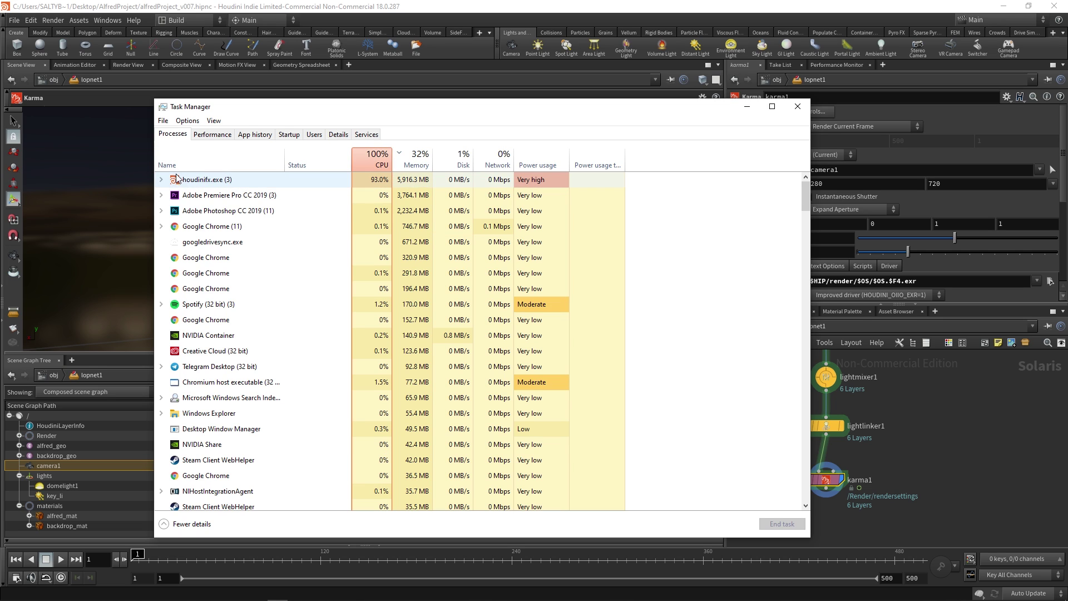
left_click(161, 179)
left_click(225, 207)
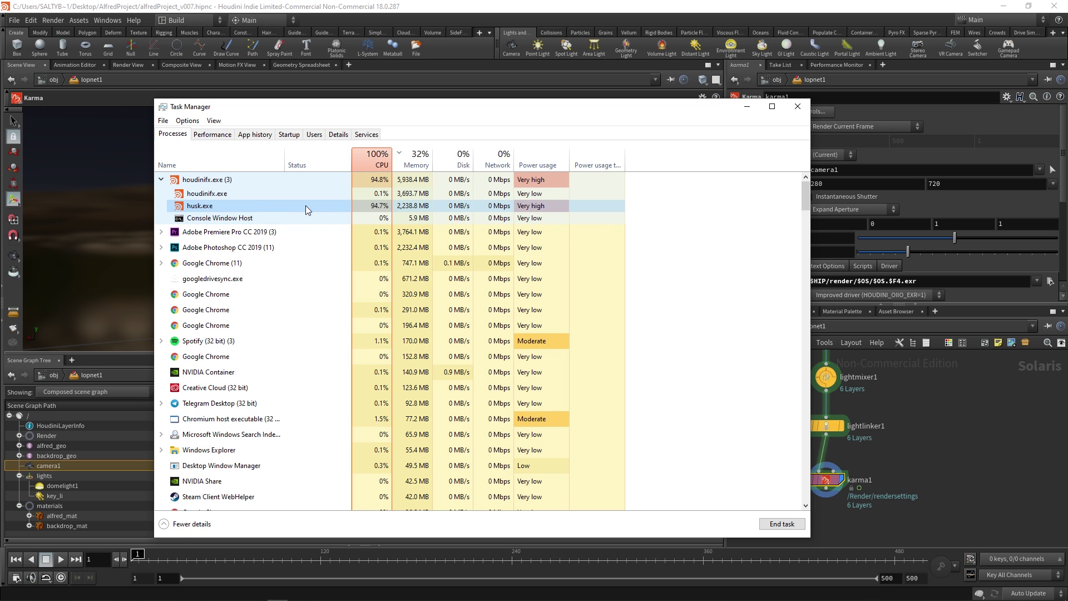
left_click(747, 106)
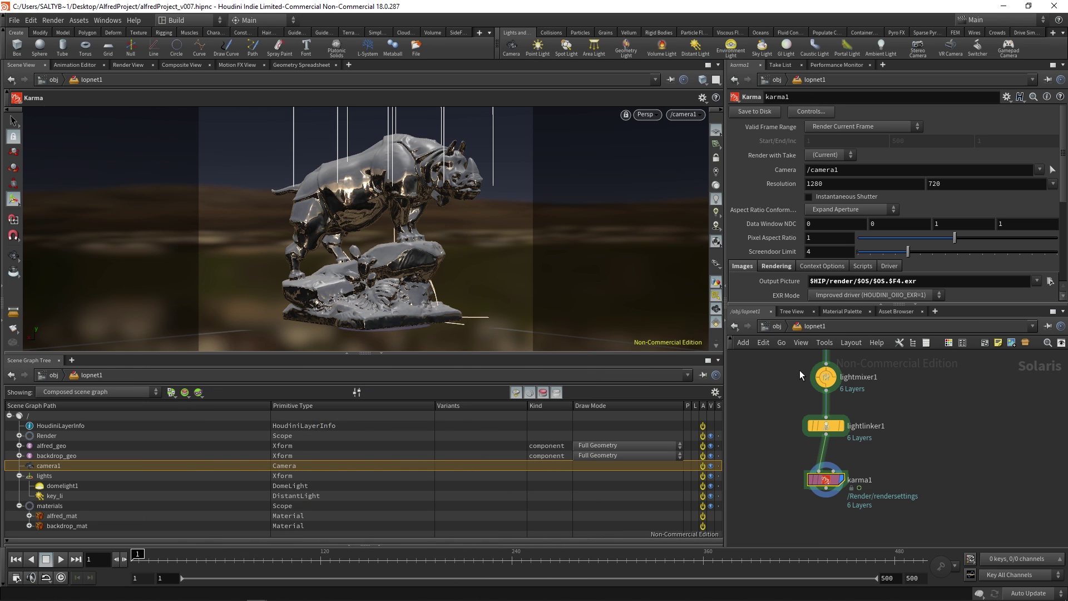
Open the render scheduler and widen its window to examine the karma1 render job's details.
left_click(53, 20)
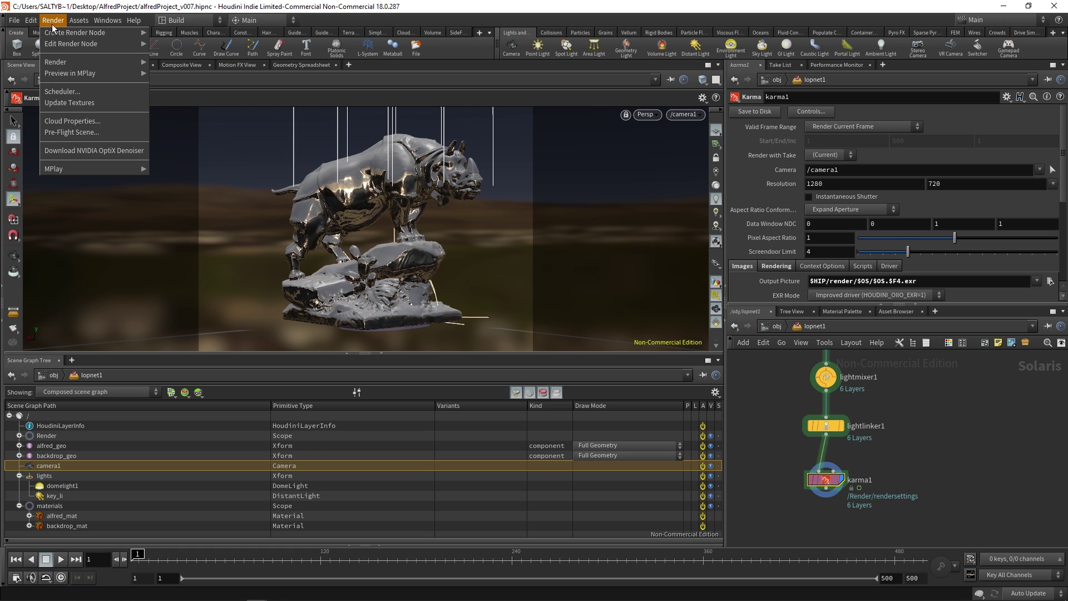
left_click(98, 91)
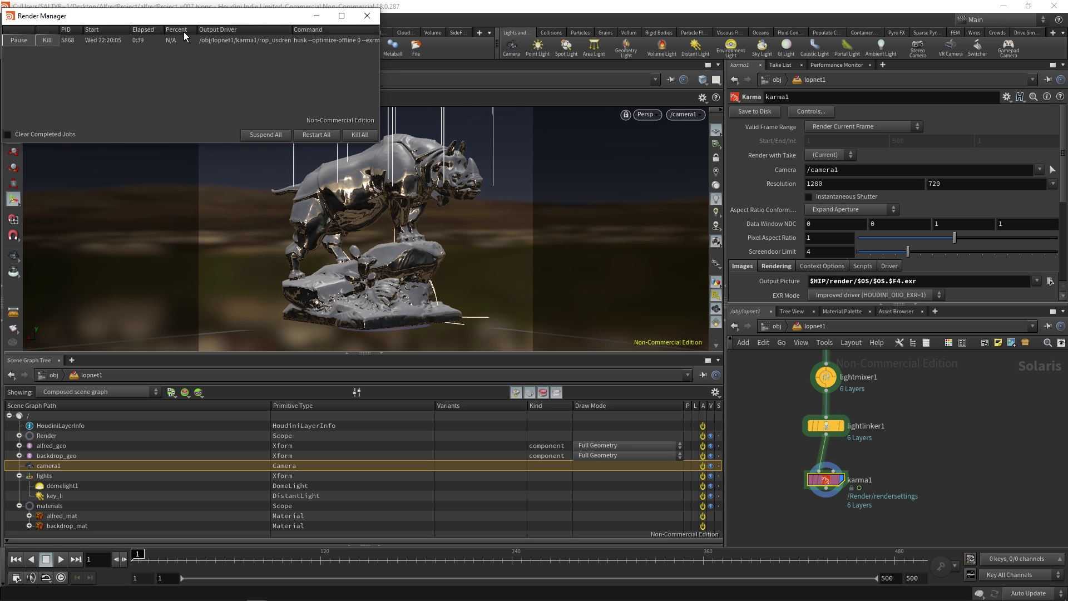
left_click_drag(193, 12, 274, 124)
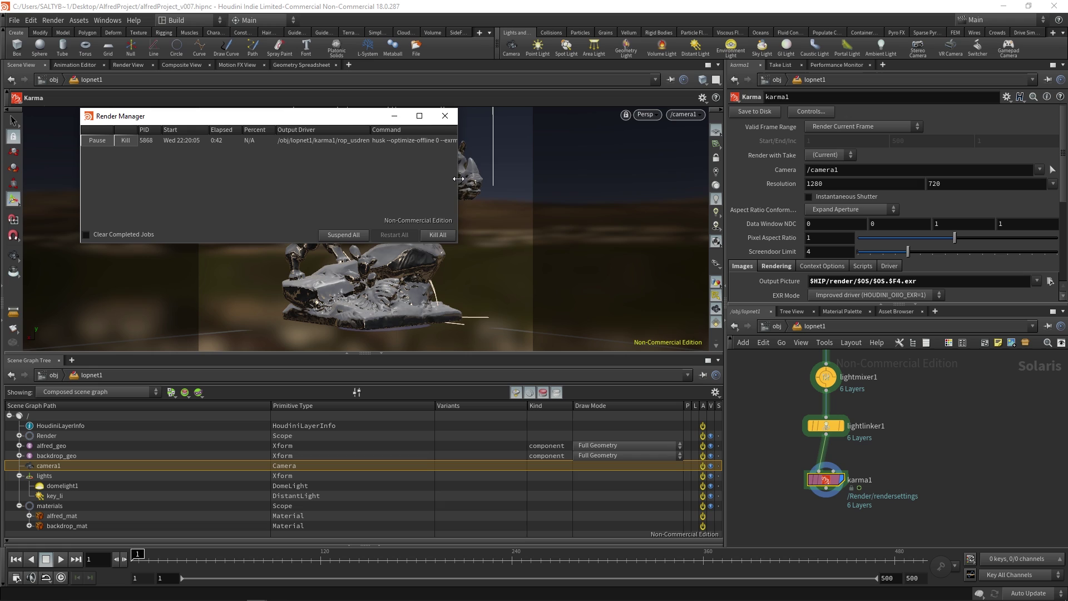
left_click_drag(458, 186, 864, 185)
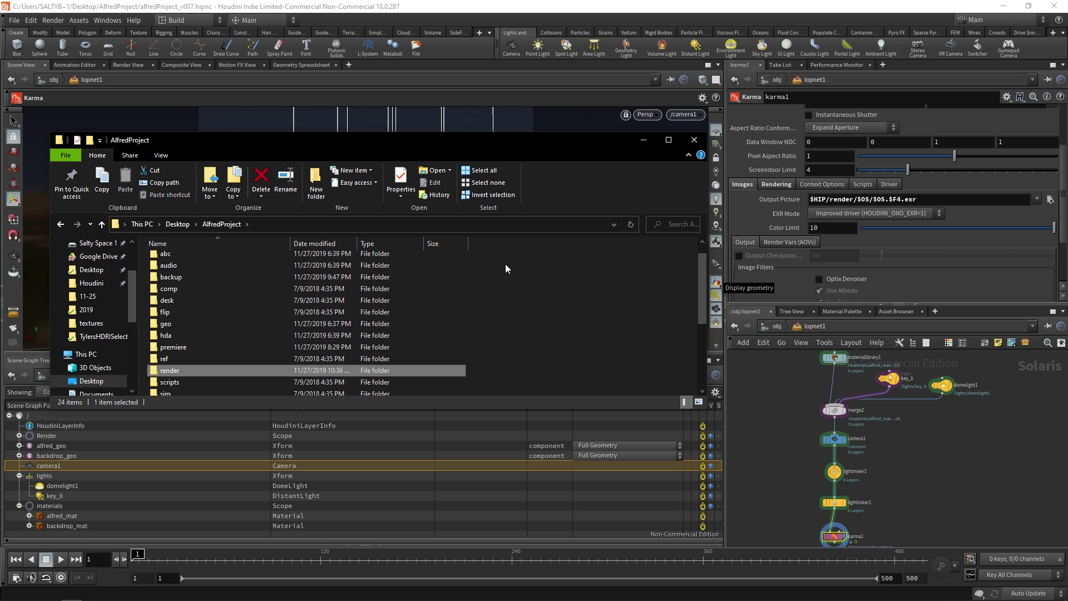
In File Explorer, create a folder named alfredRender inside AlfredProject's render folder.
double_click(184, 372)
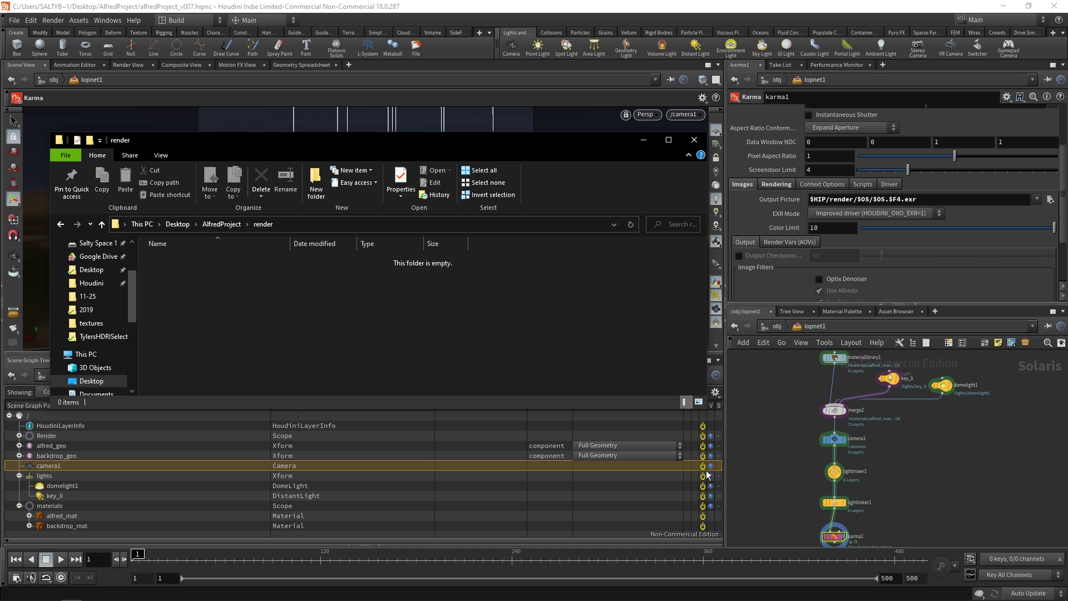
left_click(797, 532)
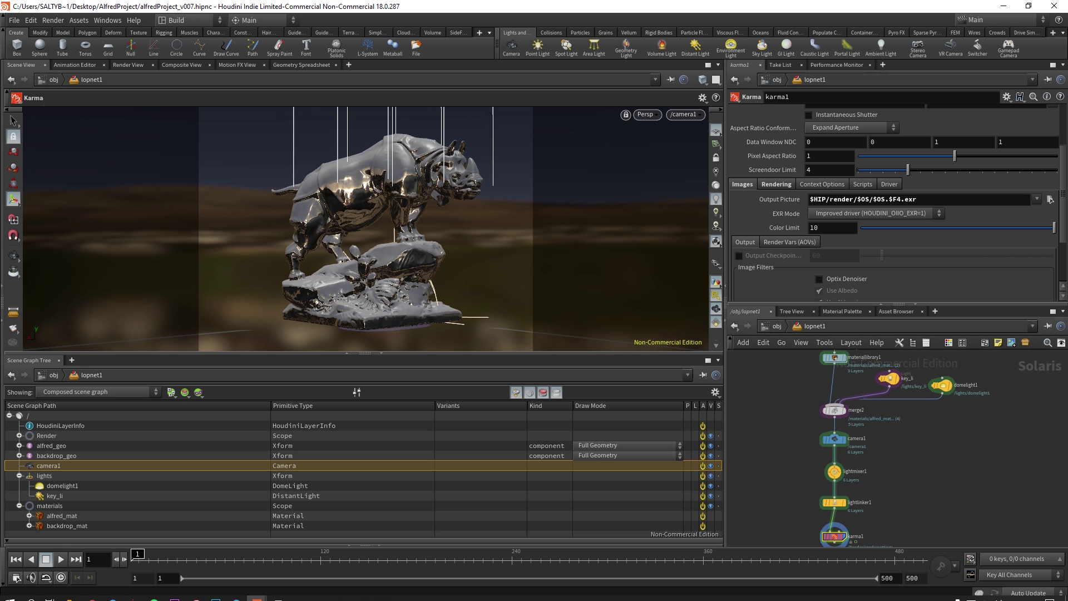
left_click(67, 592)
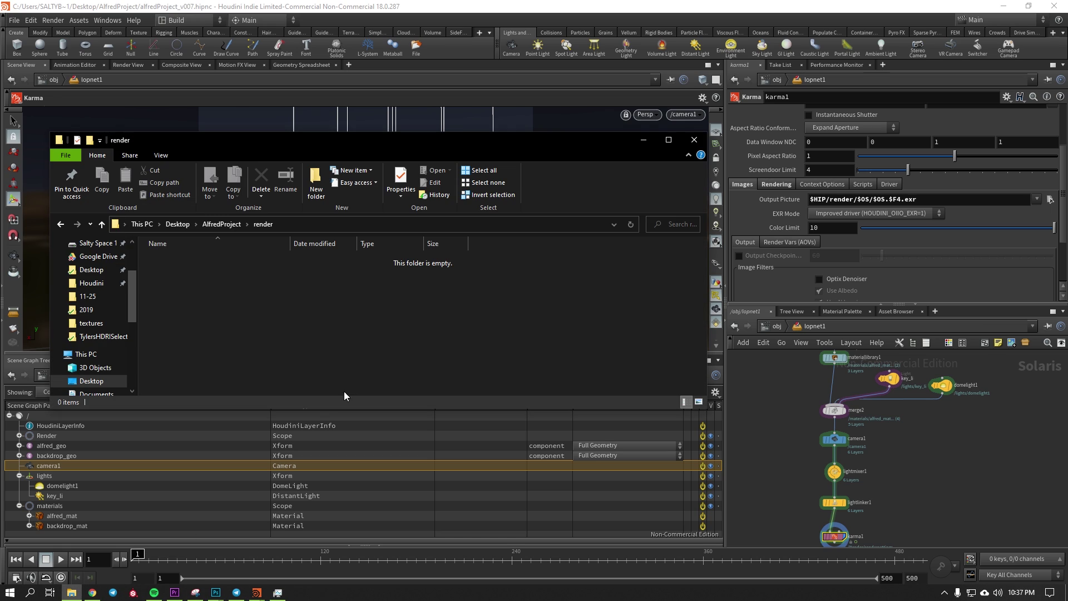
right_click(237, 282)
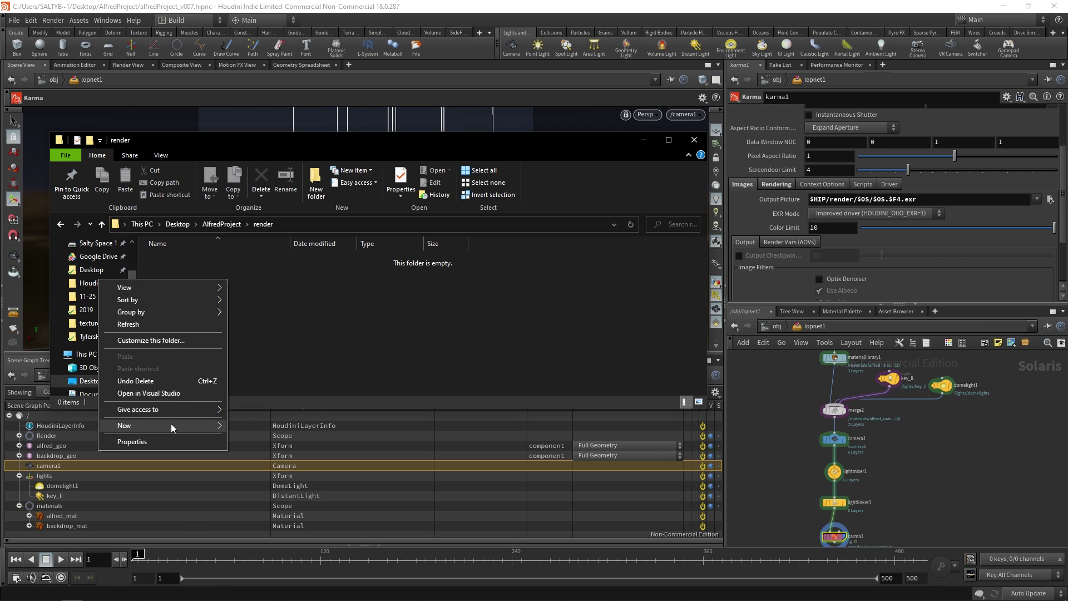
left_click(243, 428)
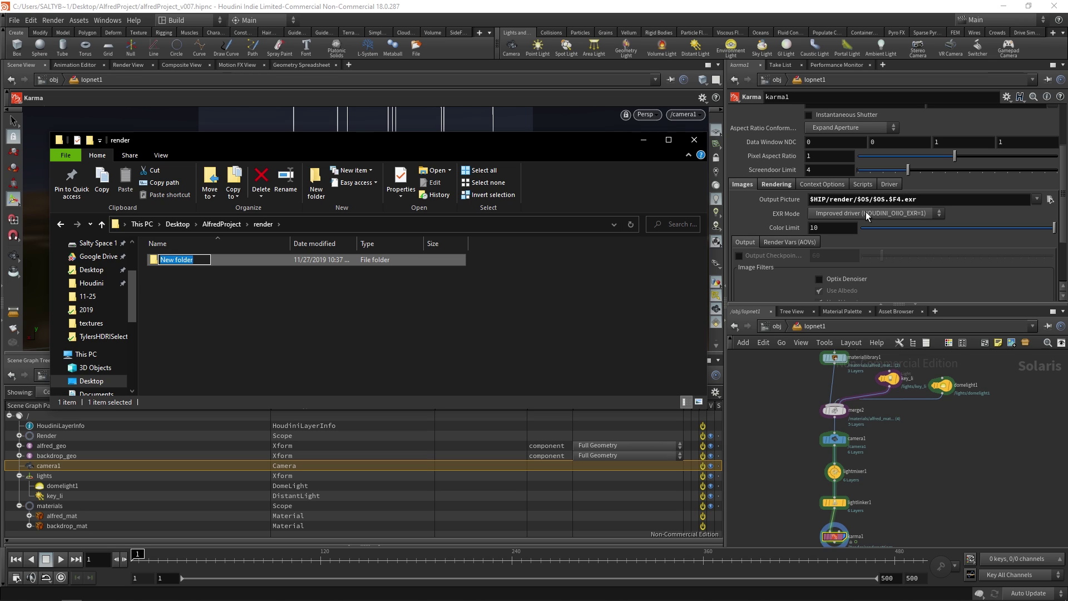
type("alfredRender")
key("Return")
Set karma1's Output Picture in Houdini to alfredRender.exr inside the AlfredProject/render/alfredRender folder, using that folder's full path.
double_click(226, 261)
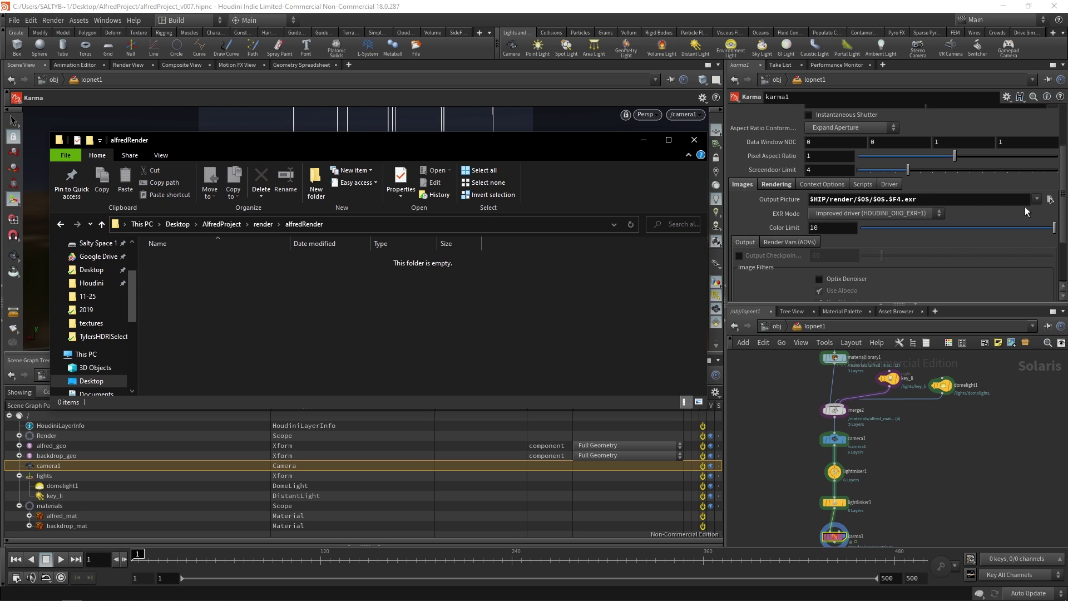
left_click(403, 223)
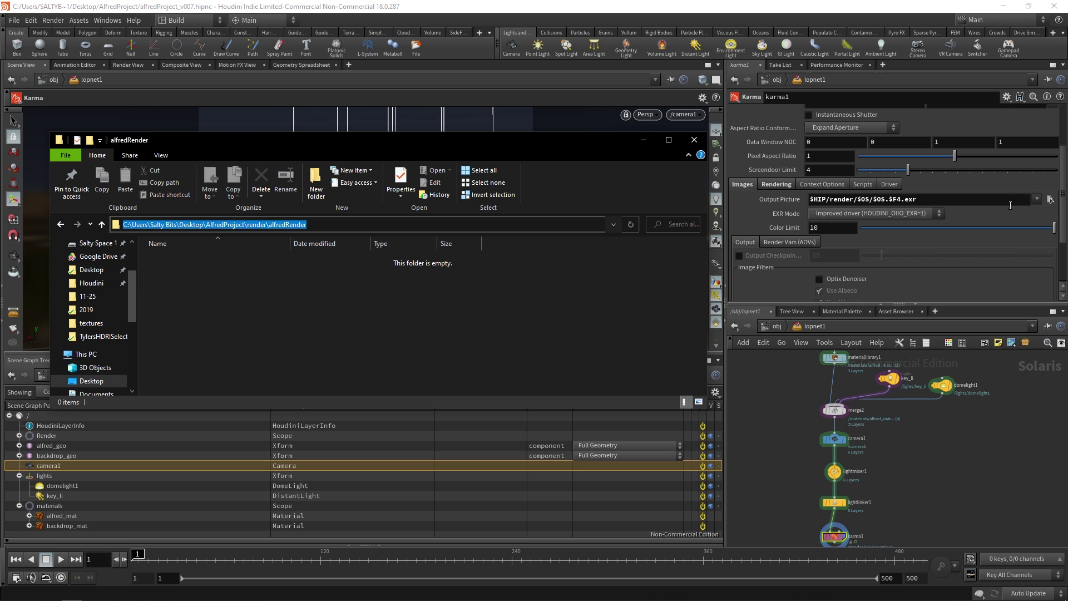
left_click(1050, 200)
left_click(1050, 199)
key("ctrl+a")
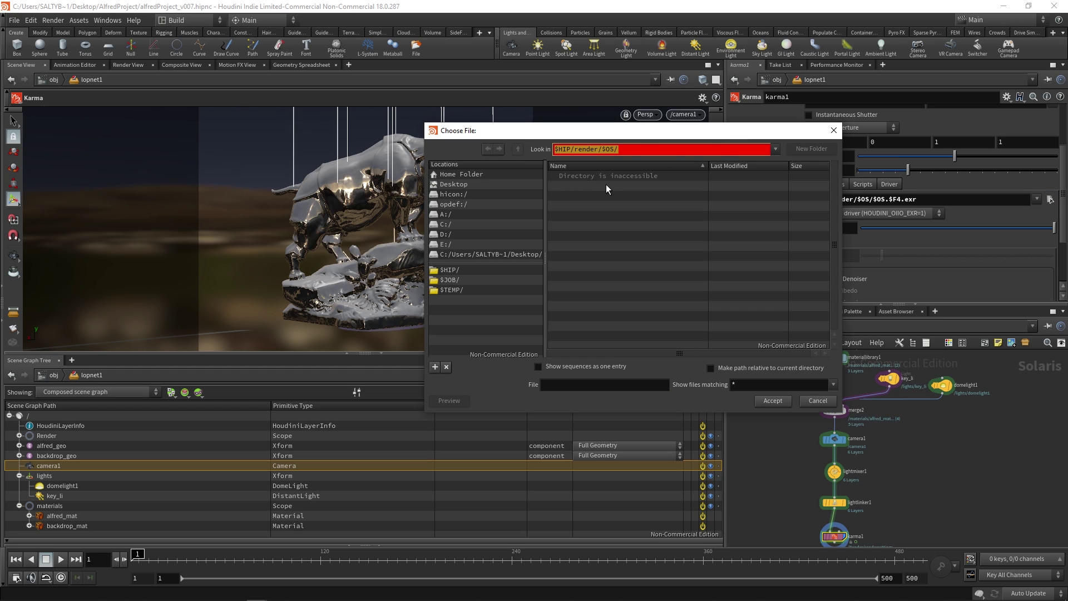
type("C:\\Users\\Salty Bits\\Desktop\\AlfredProject\\render\\alfredRender")
key("Return")
left_click(604, 386)
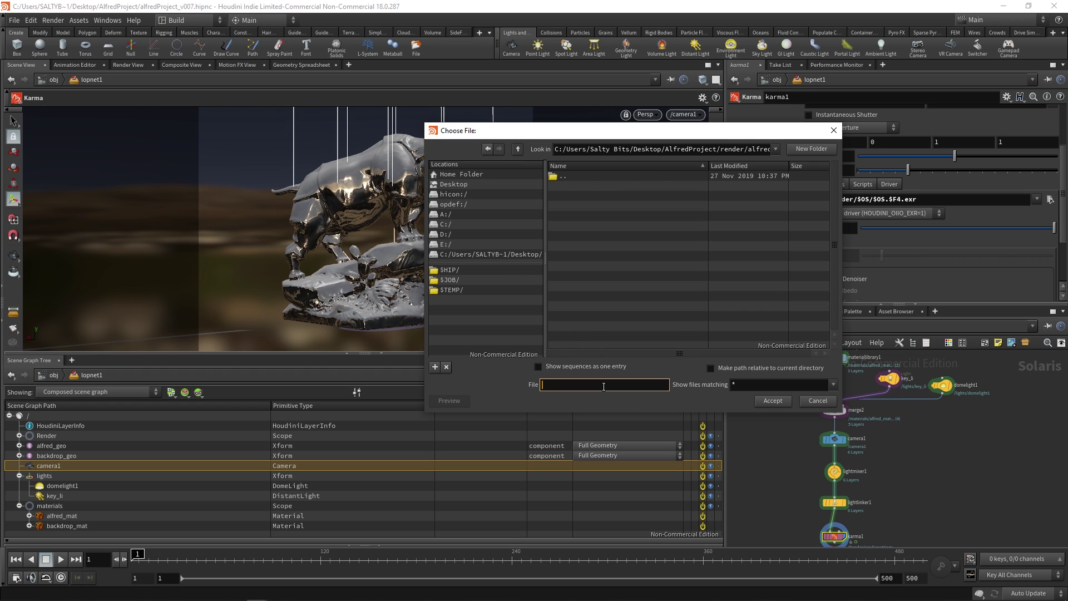
type("alfredRender.exr")
key("Return")
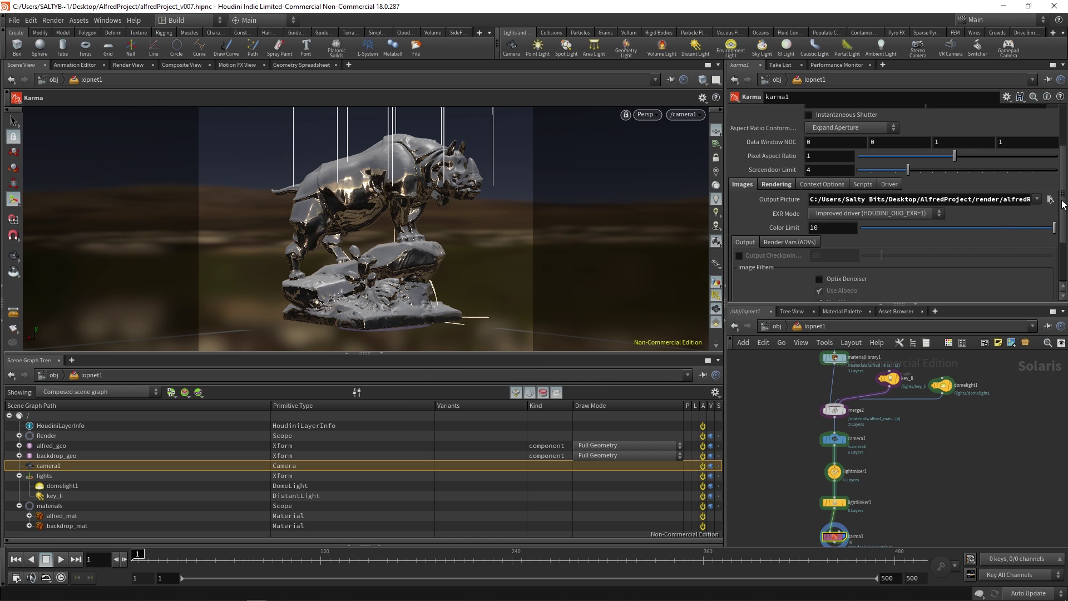
scroll(760, 106, "up", 3)
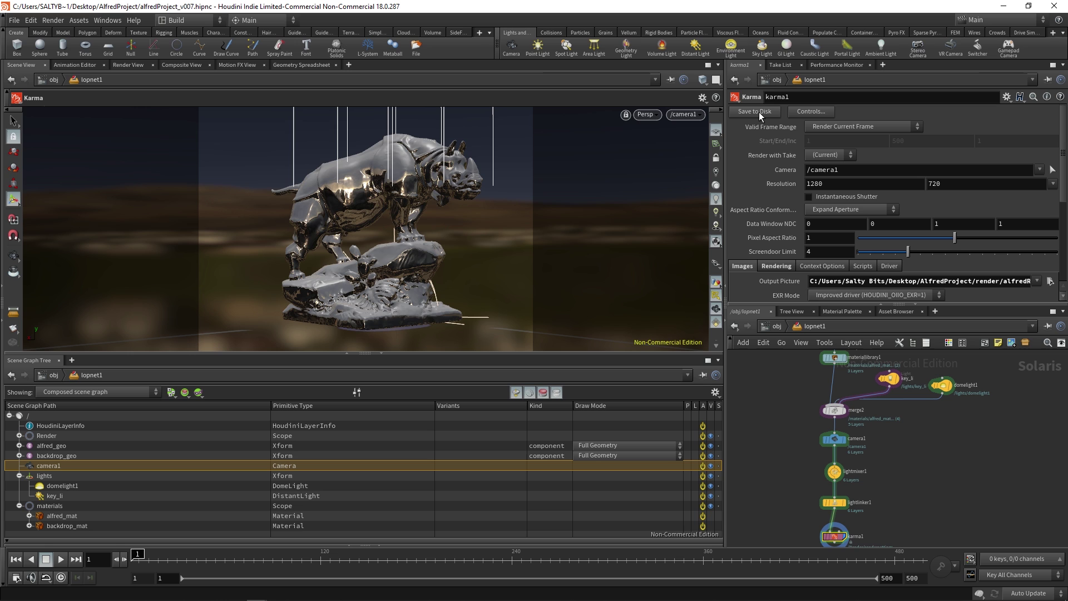